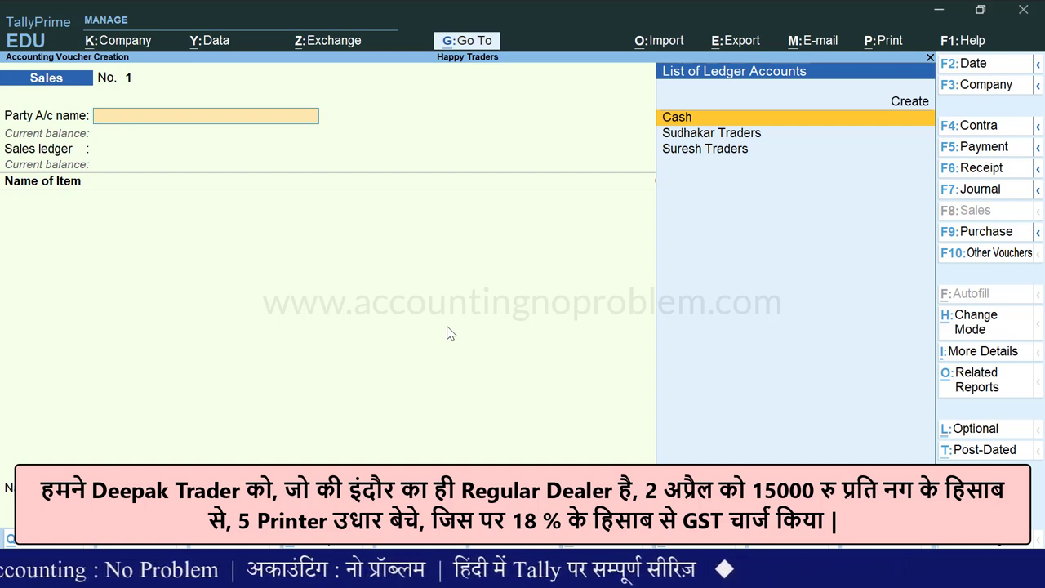
# Start a new party ledger from the Sales voucher's Party A/c name field with Alt+C.
pyautogui.hotkey('alt', 'c')
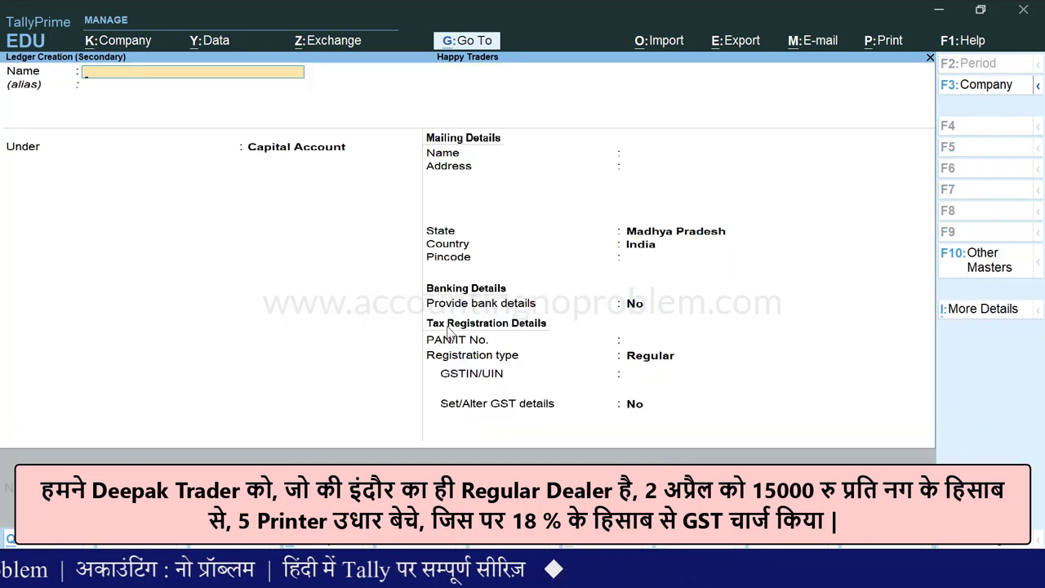
# Name the ledger 'Deepak Traders', place it under Sundry Debtors and keep bill-by-bill balances on.
pyautogui.write('Deepak Traders')
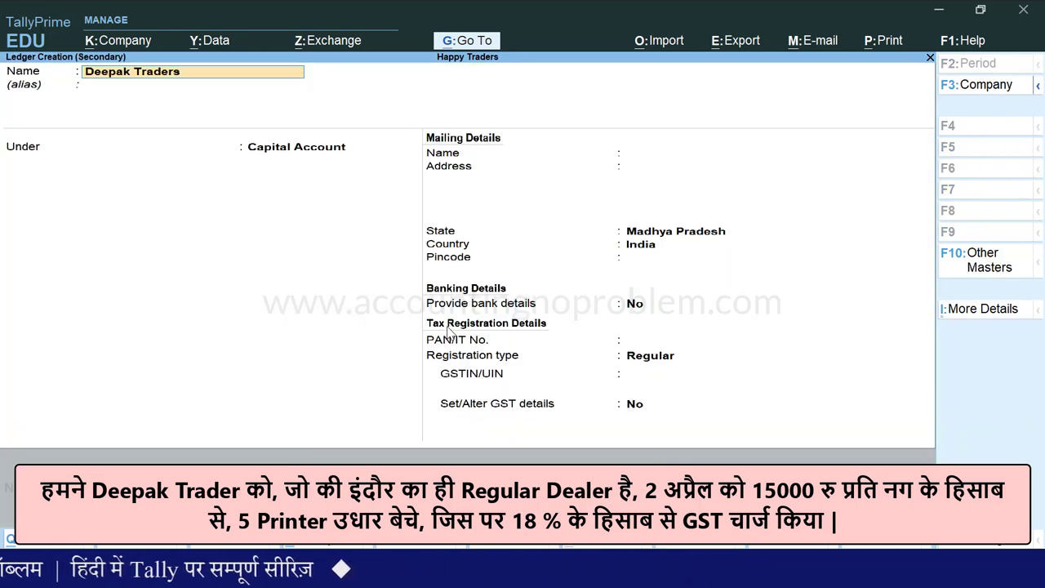
pyautogui.press('Return')
pyautogui.press('Return')
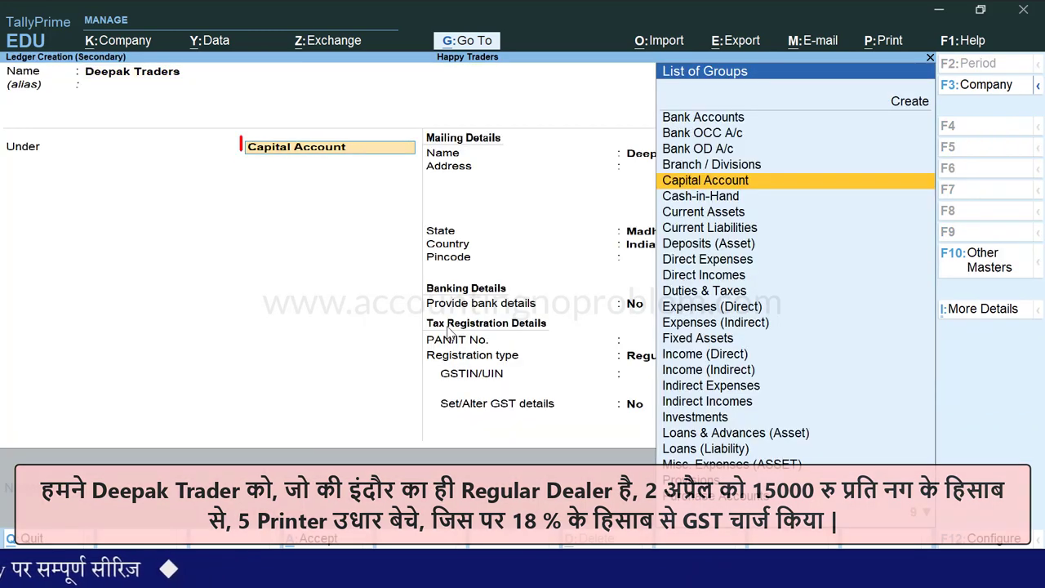
pyautogui.write('S')
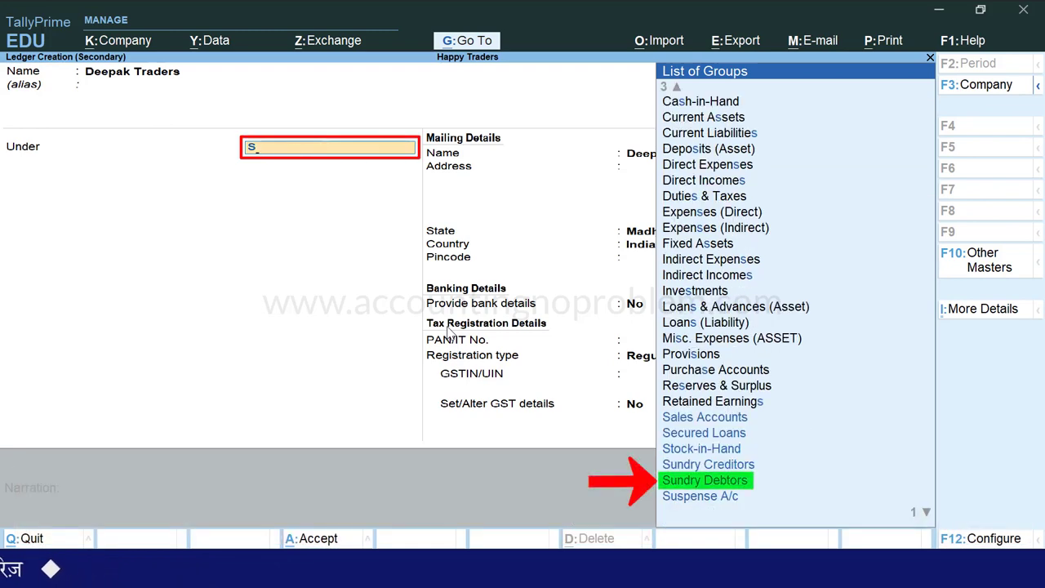
pyautogui.press('Down')
pyautogui.press('Down')
pyautogui.press('Down')
pyautogui.press('Down')
pyautogui.press('Return')
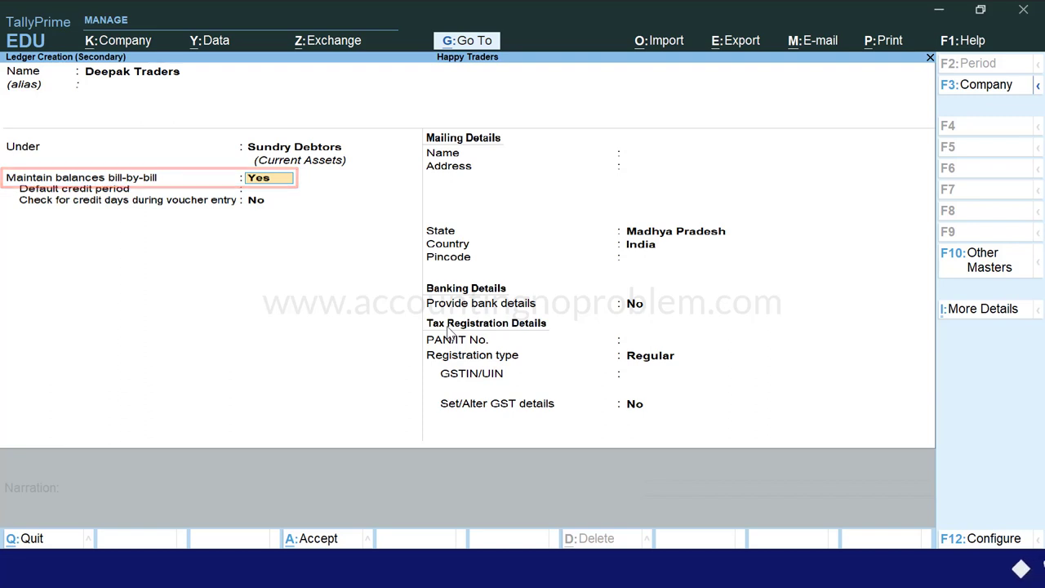
pyautogui.press('Return')
pyautogui.press('Return')
pyautogui.press('Return')
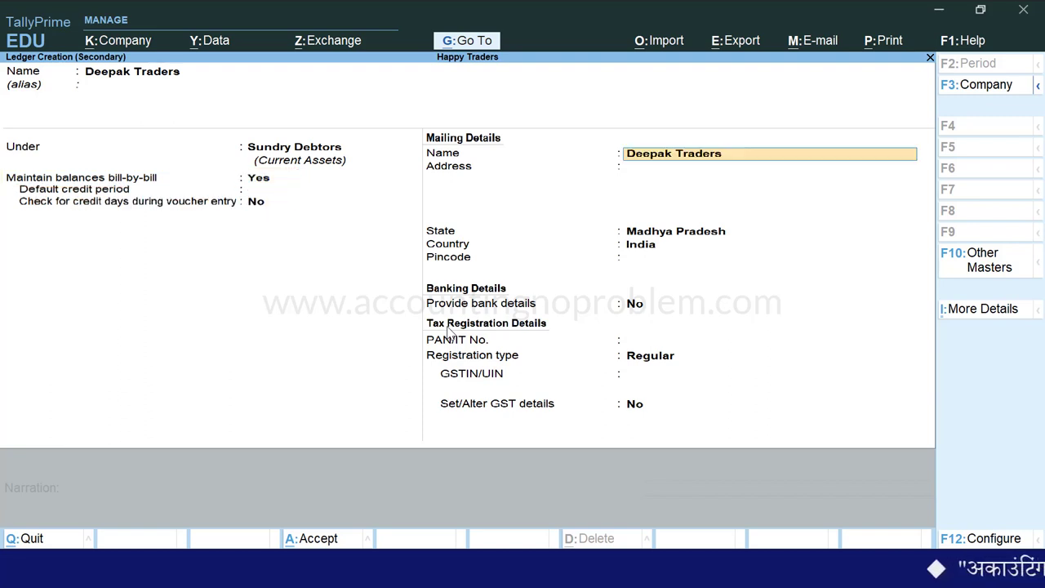
pyautogui.press('Return')
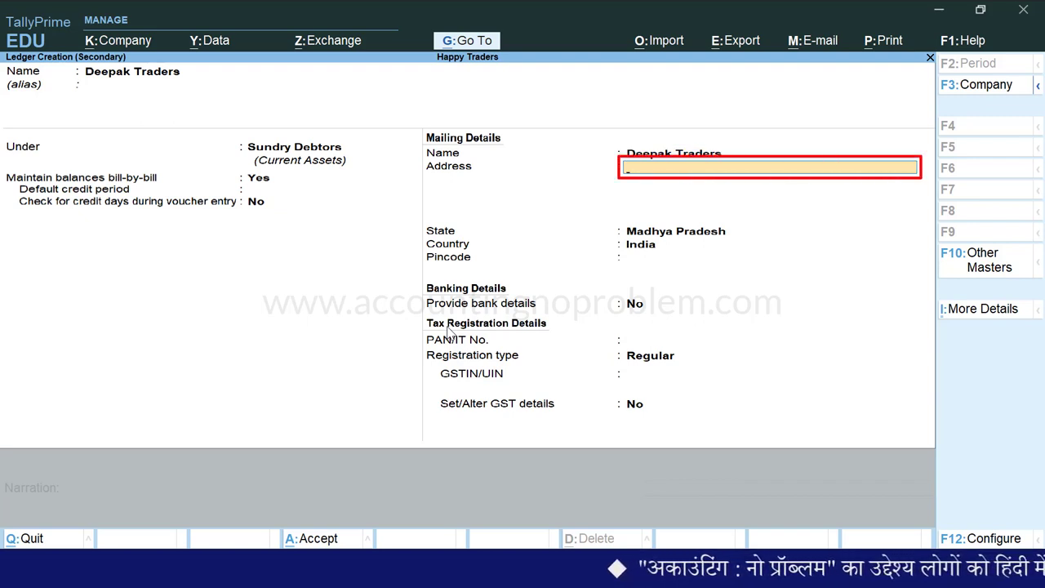
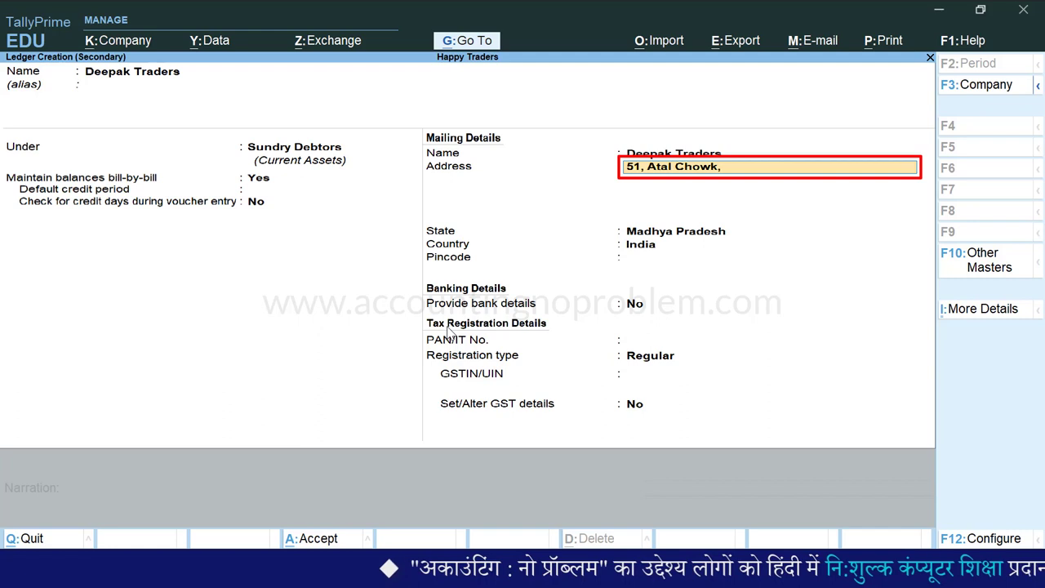
pyautogui.press('Return')
pyautogui.write('Indore')
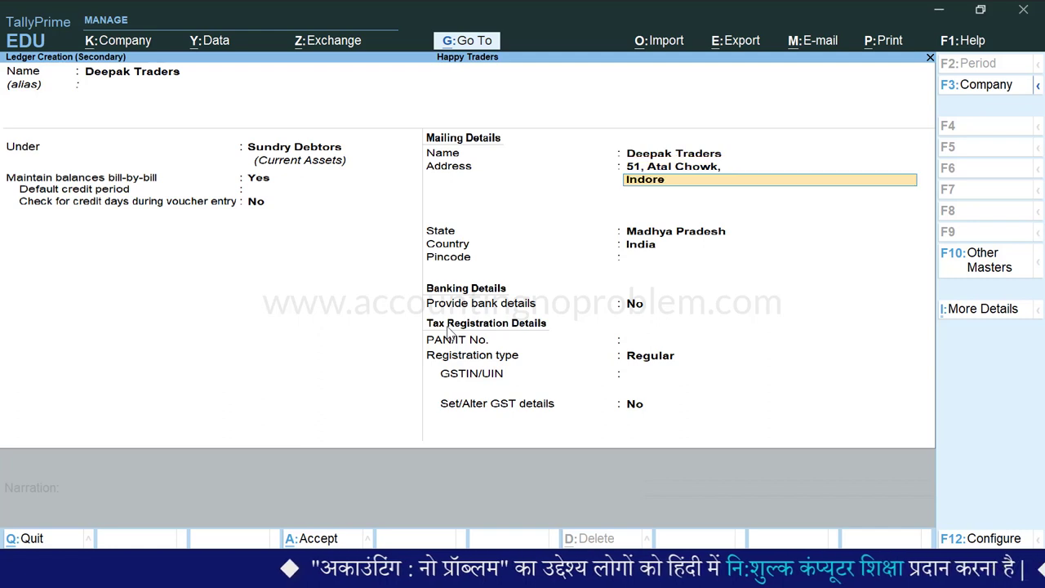
pyautogui.press('Return')
pyautogui.press('Return')
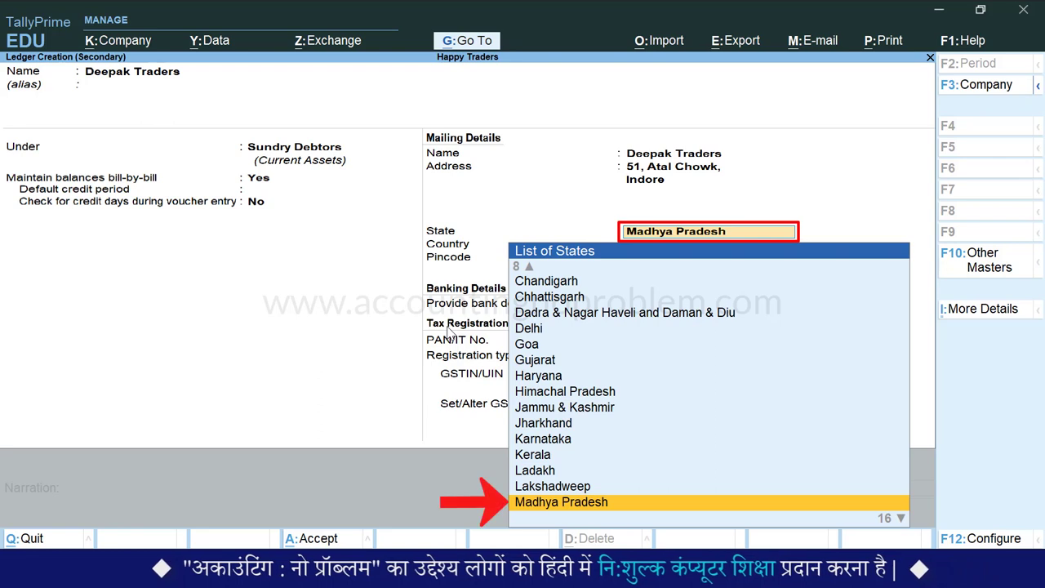
pyautogui.press('Return')
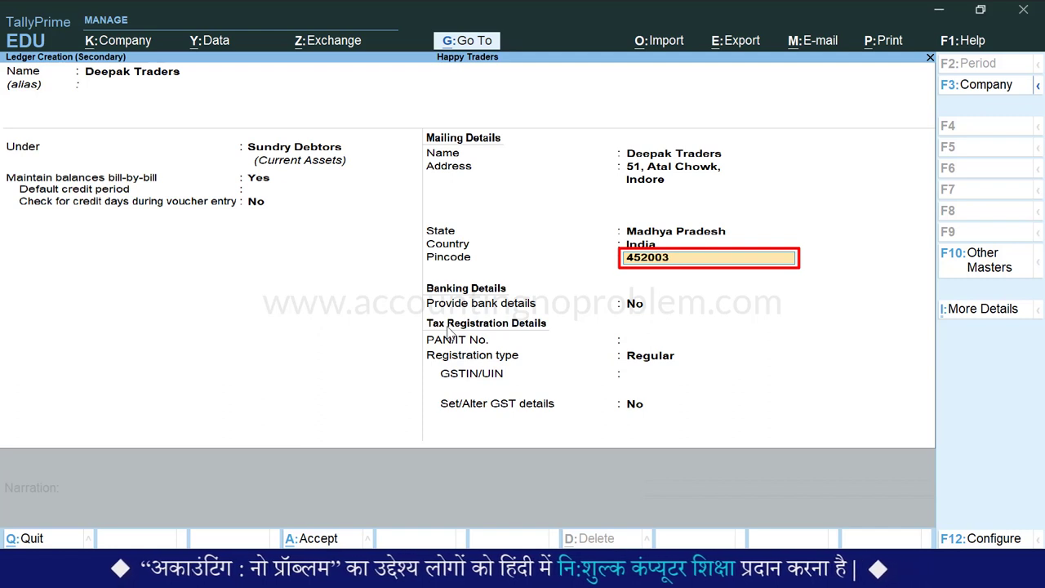
pyautogui.press('Return')
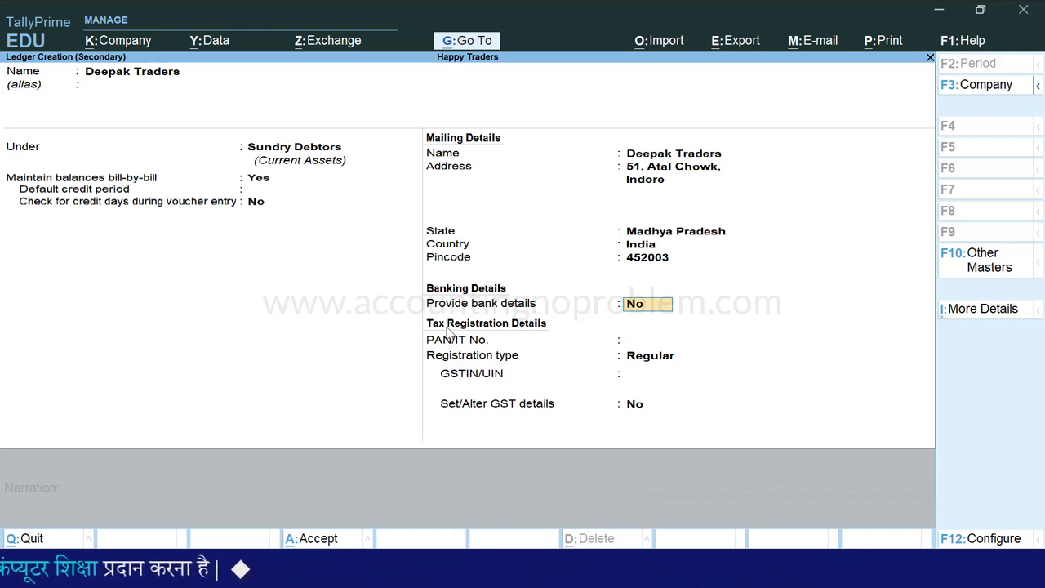
pyautogui.press('F12')
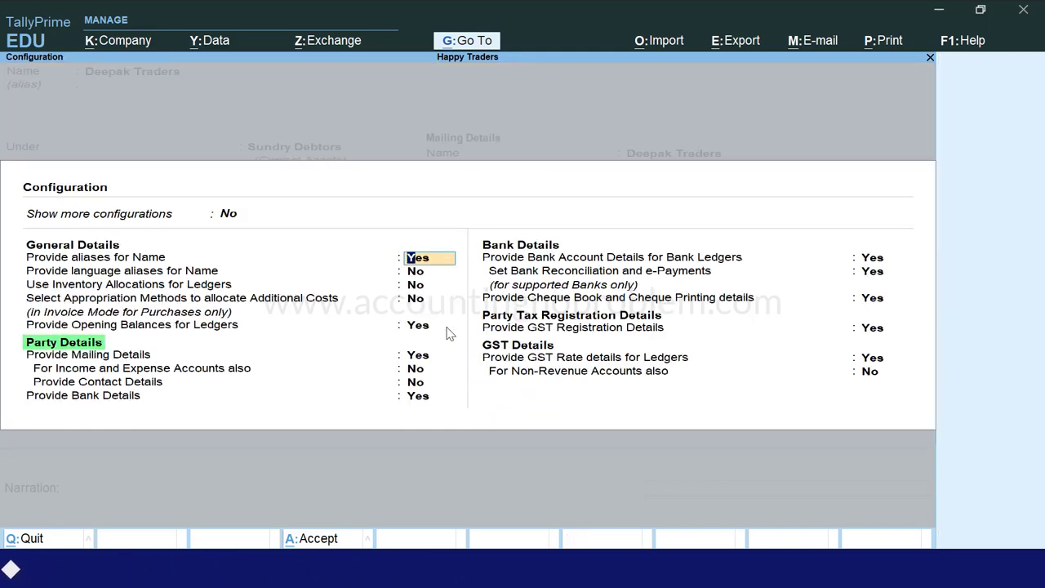
# Set Provide Contact Details to Yes in the ledger configuration and accept it.
pyautogui.press('Down')
pyautogui.press('Down')
pyautogui.press('Down')
pyautogui.press('Down')
pyautogui.press('Down')
pyautogui.press('Down')
pyautogui.press('Down')
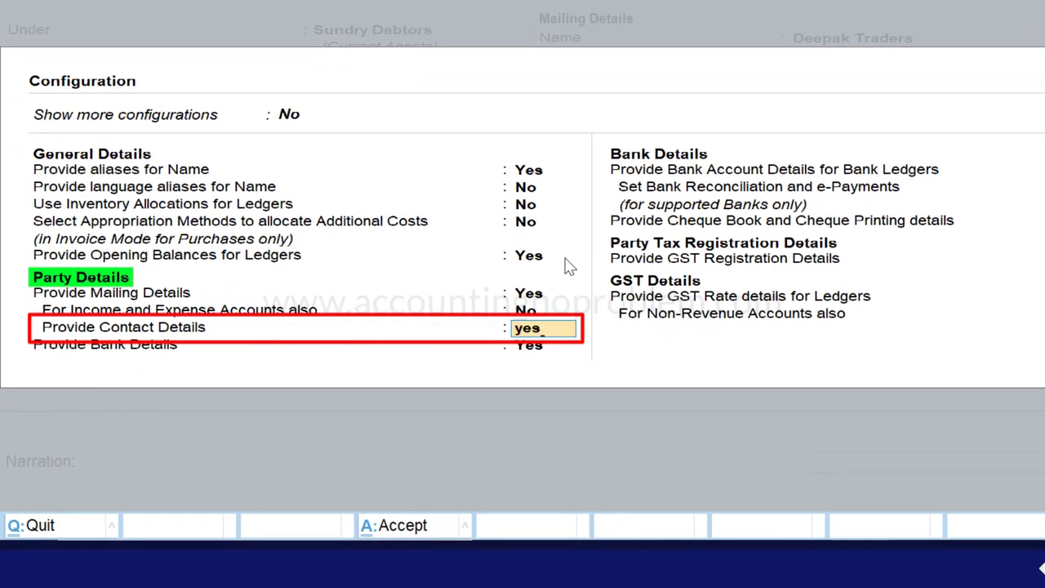
pyautogui.hotkey('ctrl', 'a')
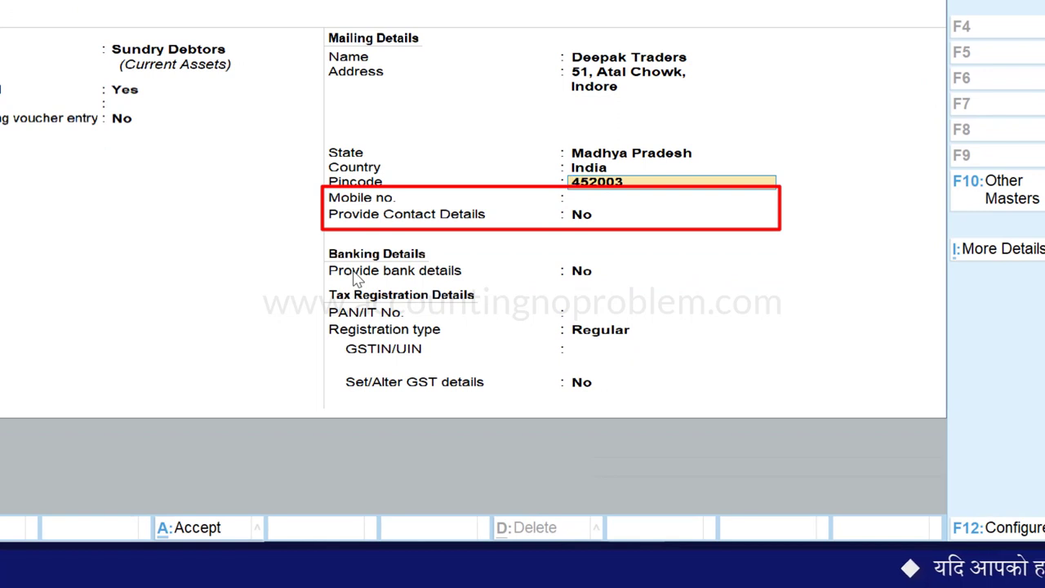
# Enter the party's mobile number, then fill in the contact person's name, phone number and e-mail.
pyautogui.press('Return')
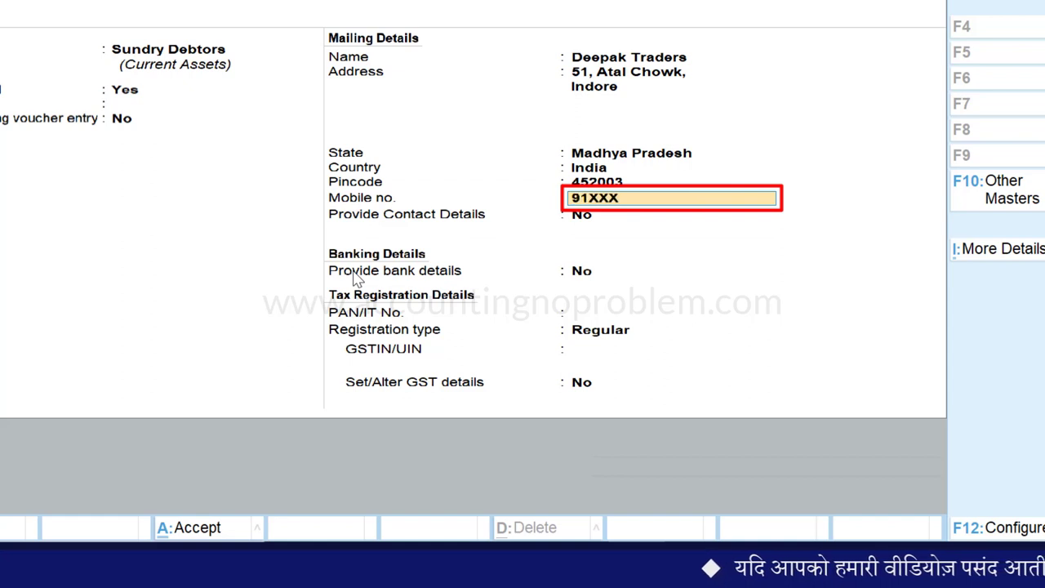
pyautogui.press('Return')
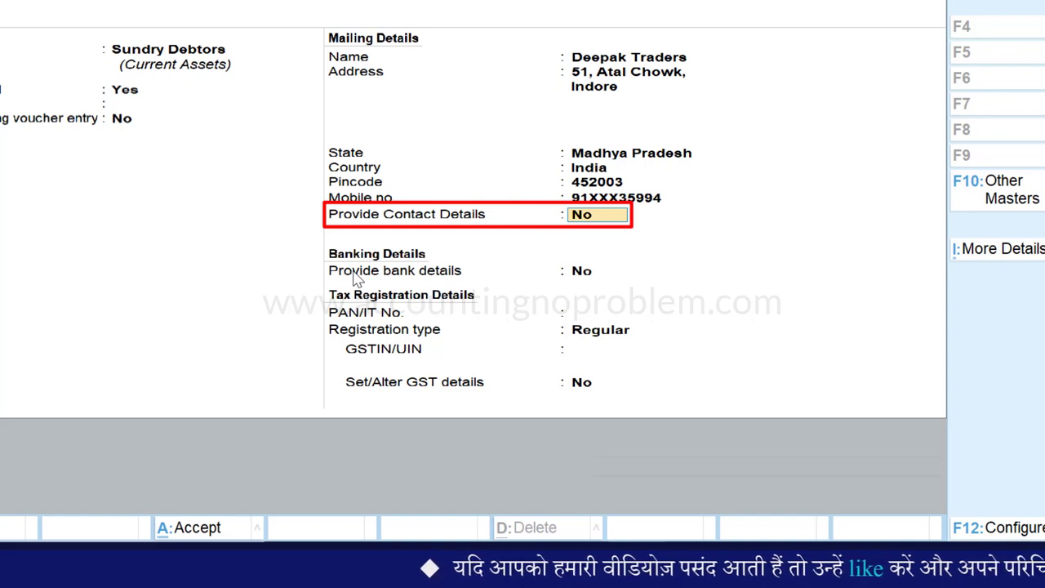
pyautogui.press('Return')
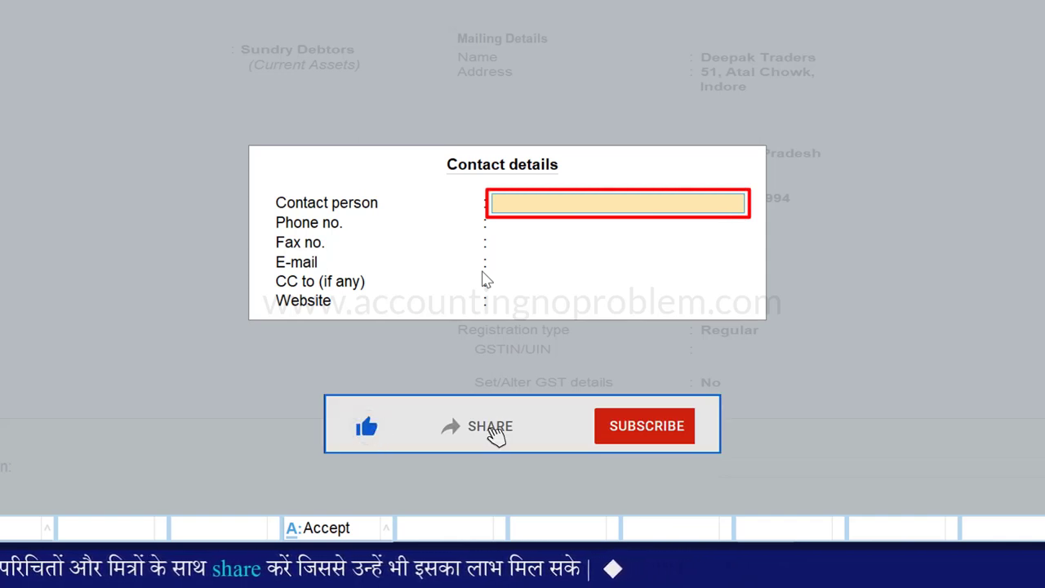
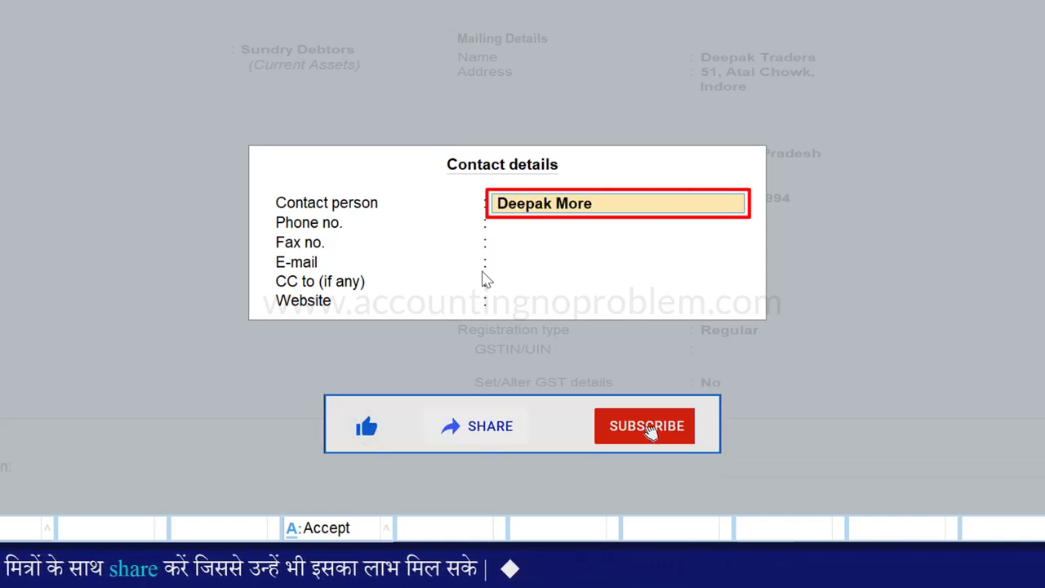
pyautogui.press('Return')
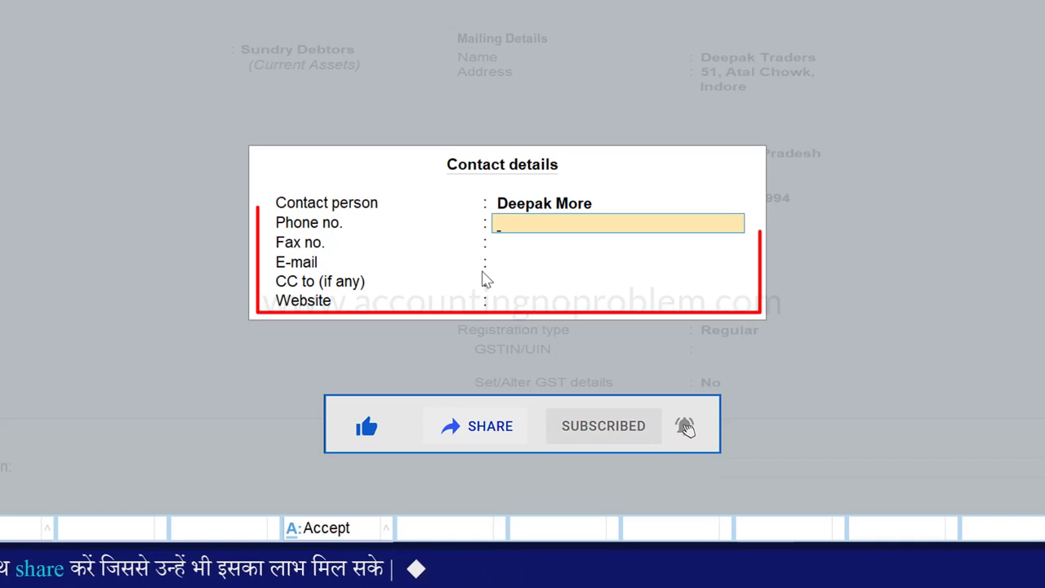
pyautogui.write('0731-247XXXX')
pyautogui.press('Return')
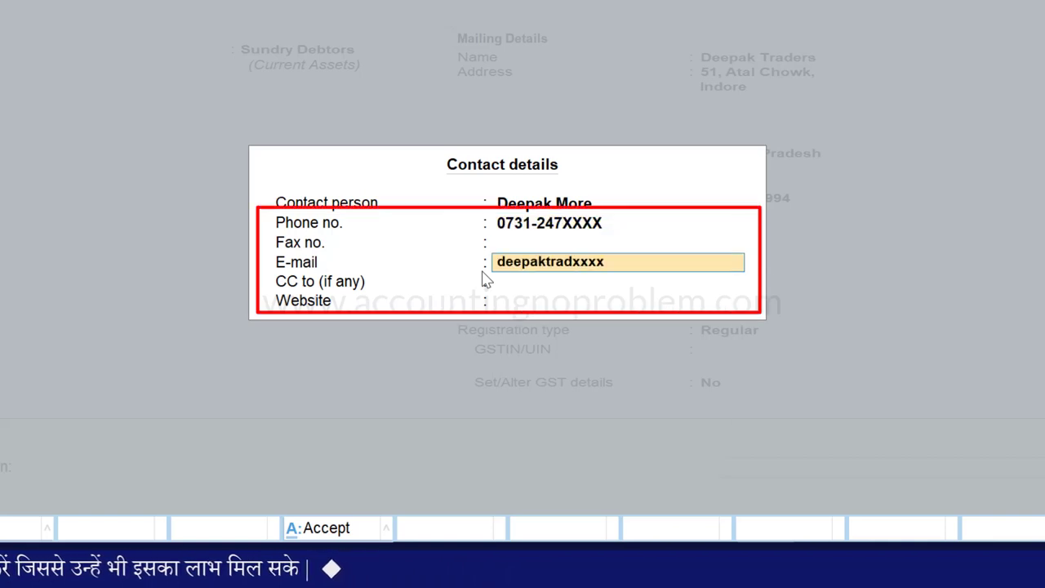
pyautogui.press('Return')
pyautogui.press('Return')
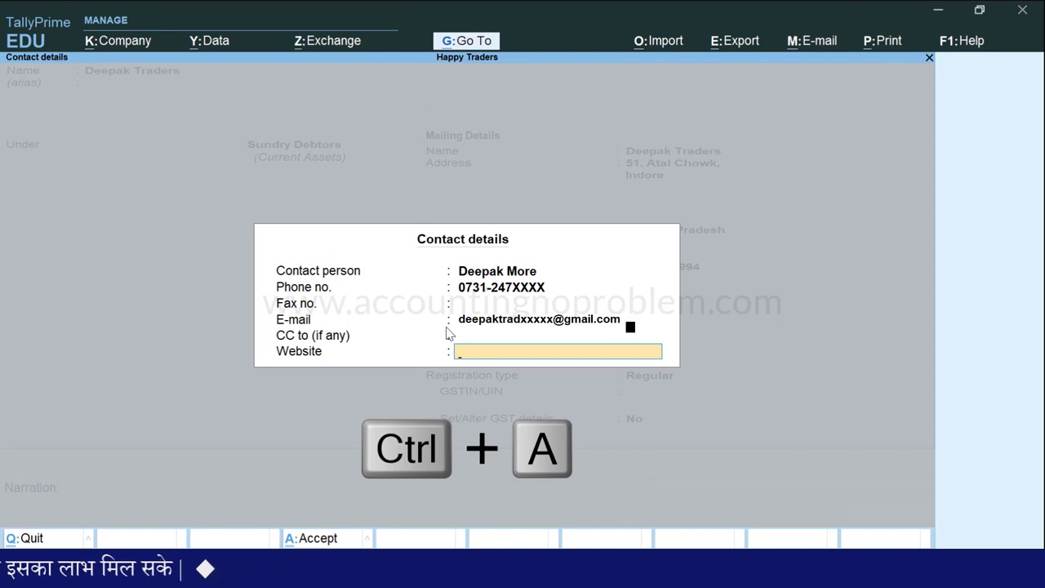
# Accept the contact details, leave bank details off, set registration type Regular and enter the party's GSTIN.
pyautogui.hotkey('ctrl', 'a')
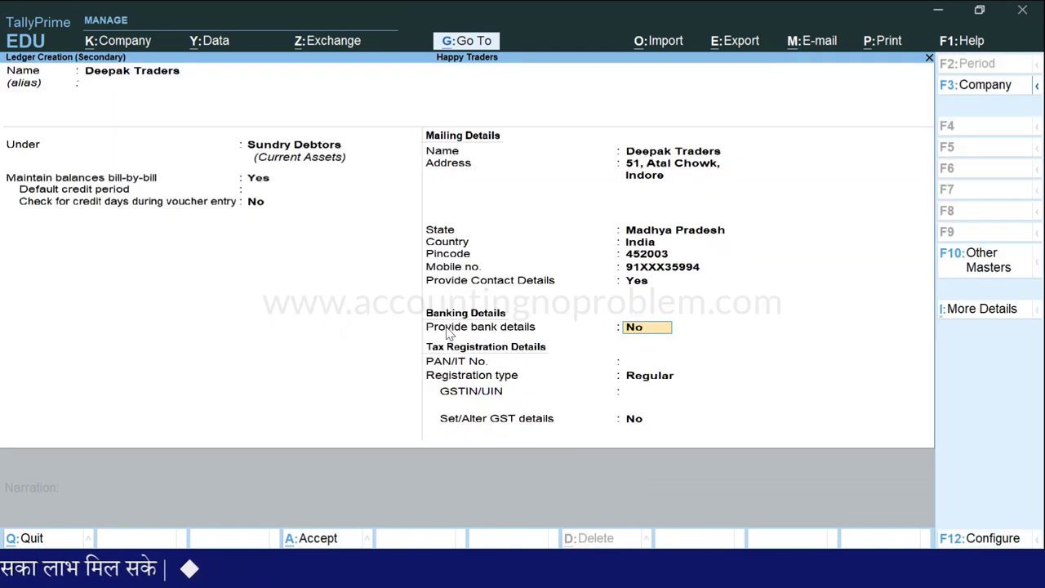
pyautogui.press('Return')
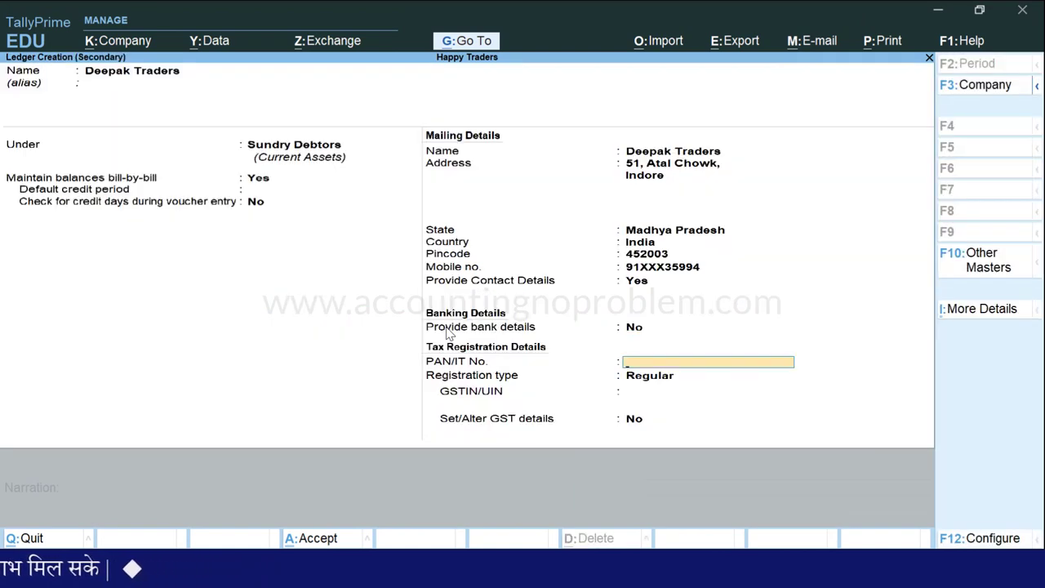
pyautogui.press('Return')
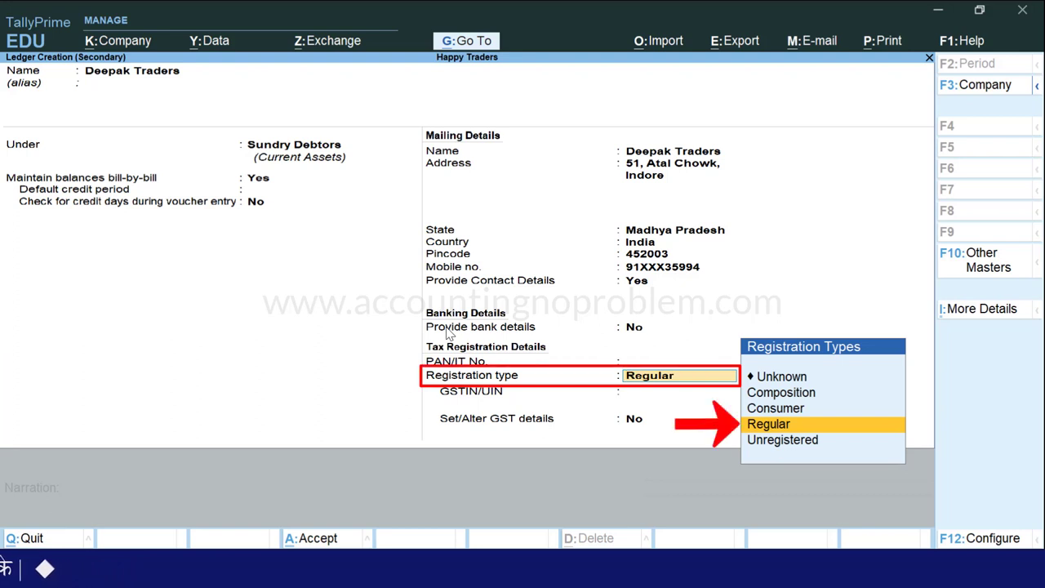
pyautogui.press('Return')
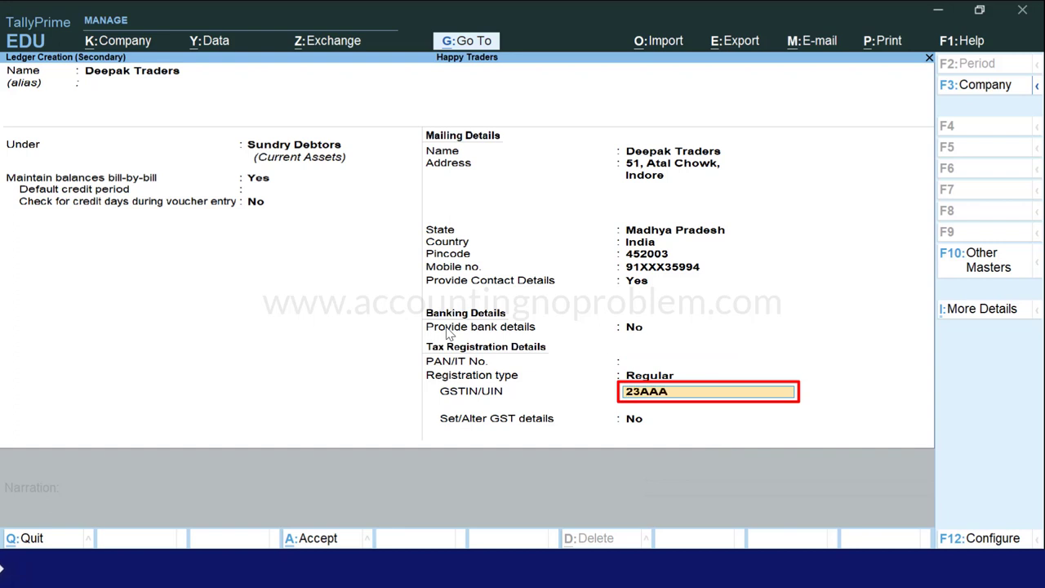
pyautogui.press('Return')
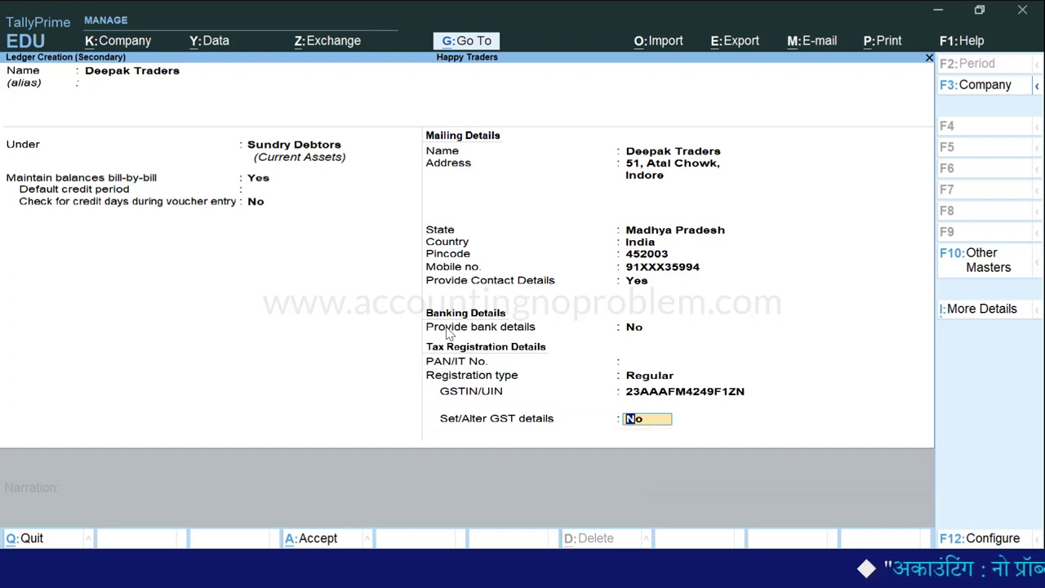
# Save the Deepak Traders ledger, skip the dispatch details and accept the buyer's party details.
pyautogui.press('Return')
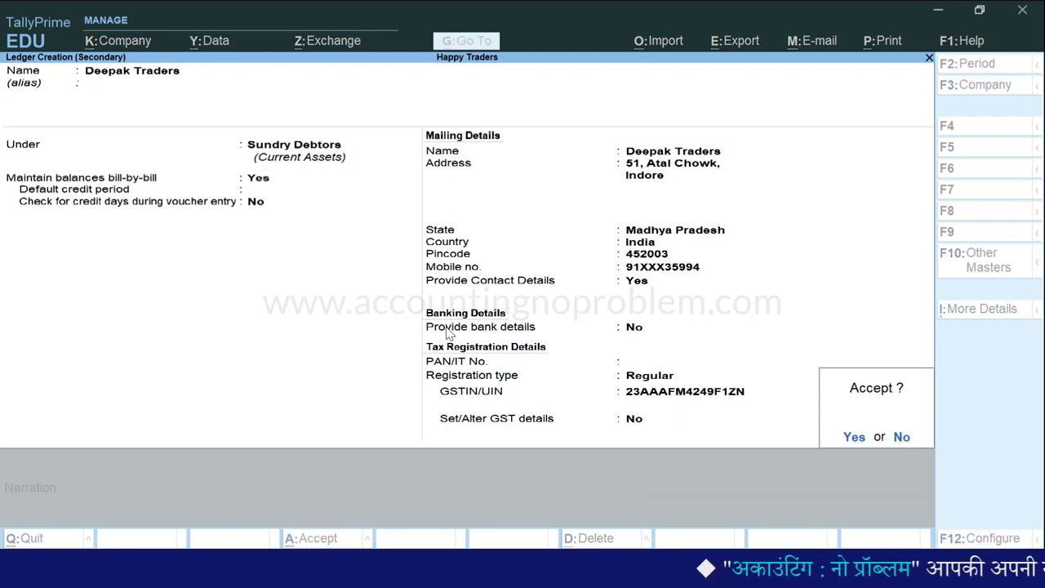
pyautogui.press('Return')
pyautogui.press('Return')
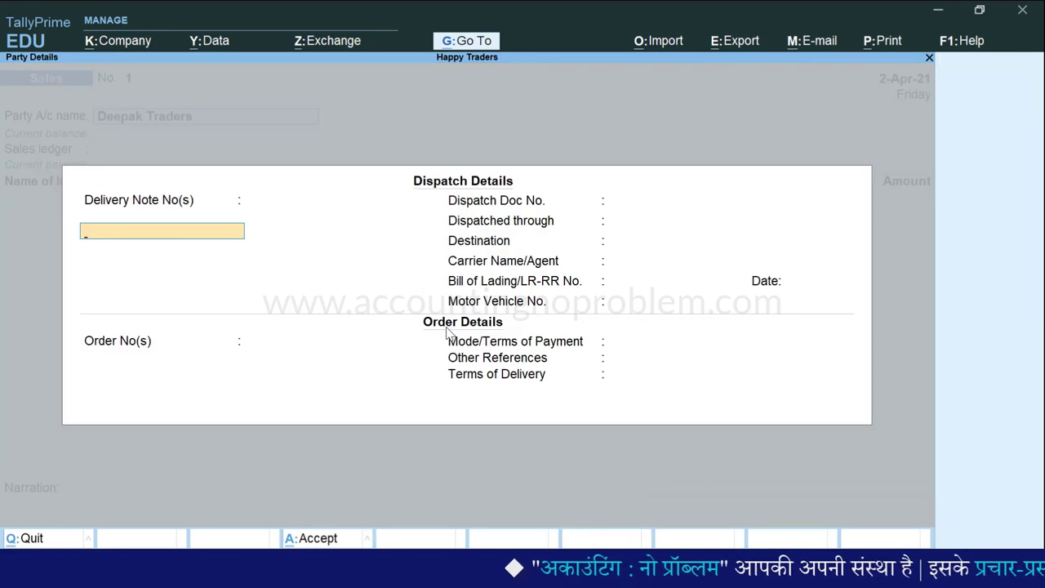
pyautogui.press('Return')
pyautogui.press('Return')
pyautogui.press('Return')
pyautogui.press('Return')
pyautogui.press('Return')
pyautogui.press('Return')
pyautogui.press('Return')
pyautogui.press('Return')
pyautogui.press('Return')
pyautogui.press('Return')
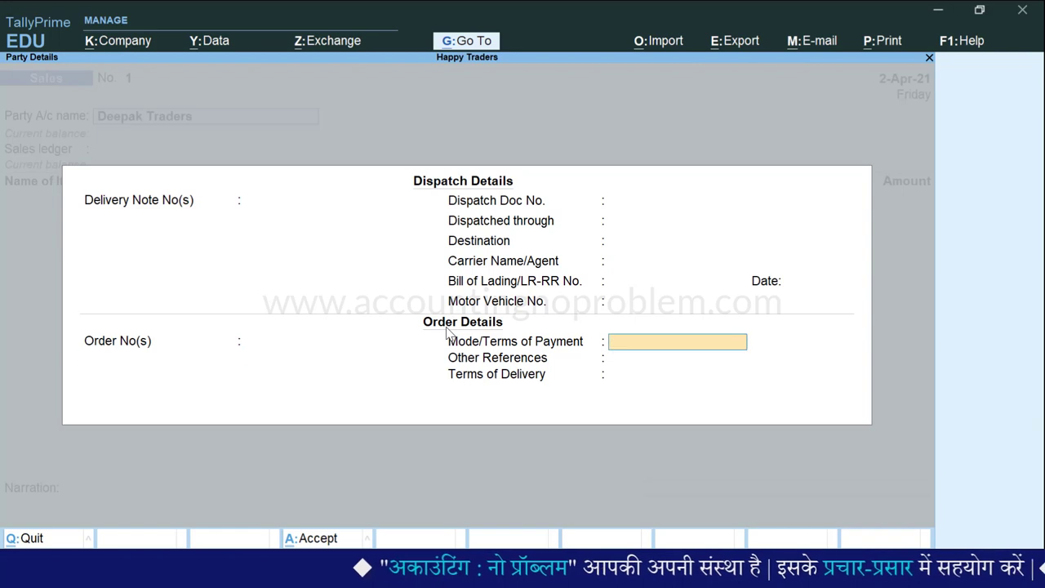
pyautogui.press('Return')
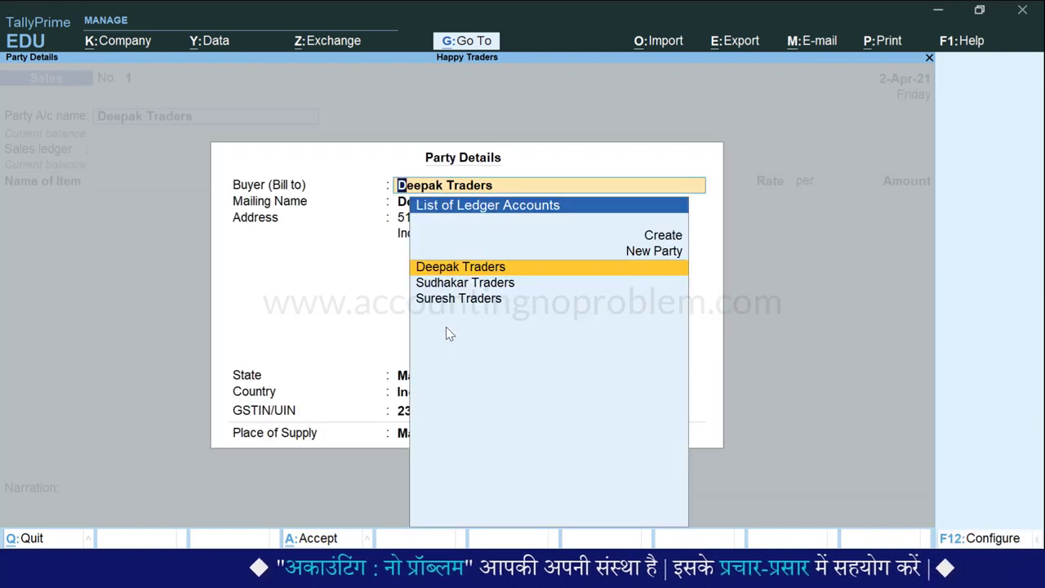
pyautogui.press('Return')
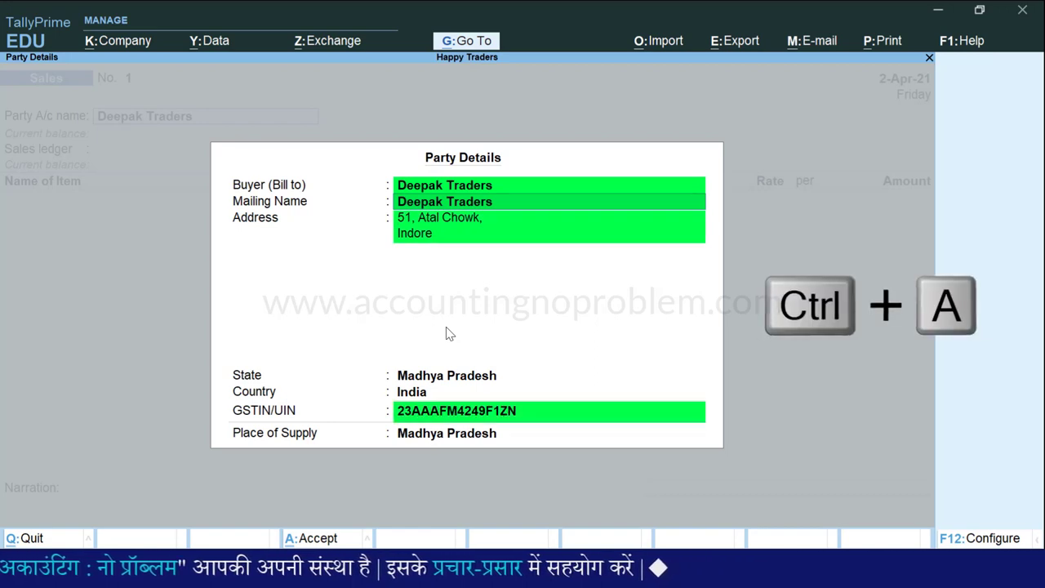
pyautogui.hotkey('ctrl', 'a')
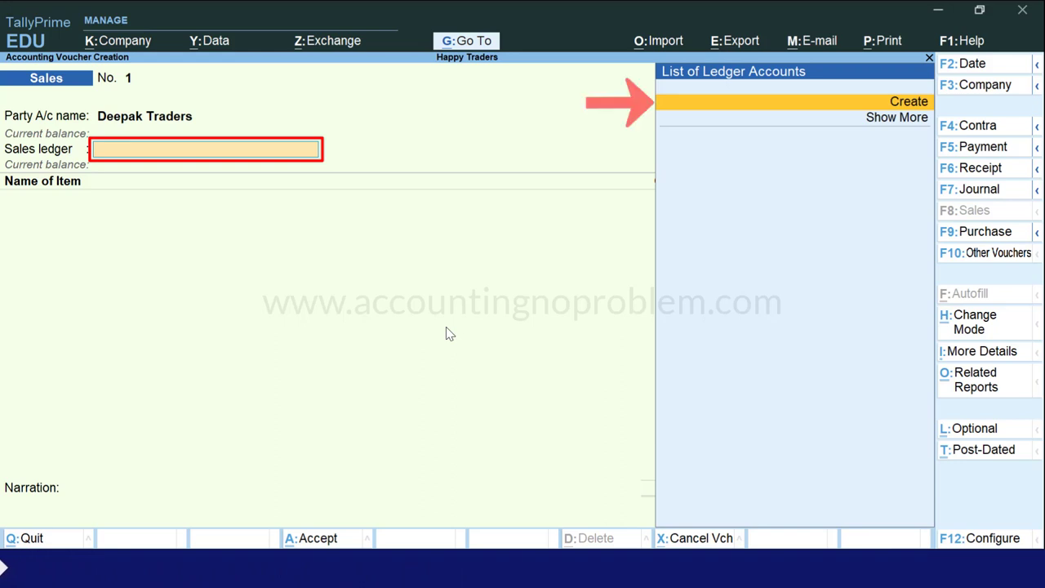
# Create ledger 'Sales Account' under Sales Accounts with ledger type Not Applicable and supply type Goods.
pyautogui.press('Return')
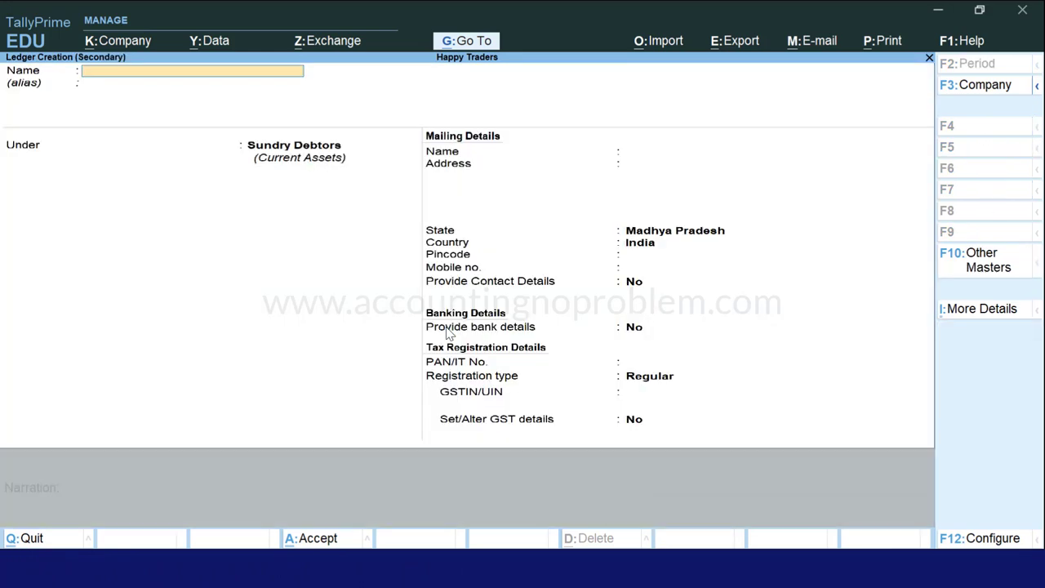
pyautogui.press('Return')
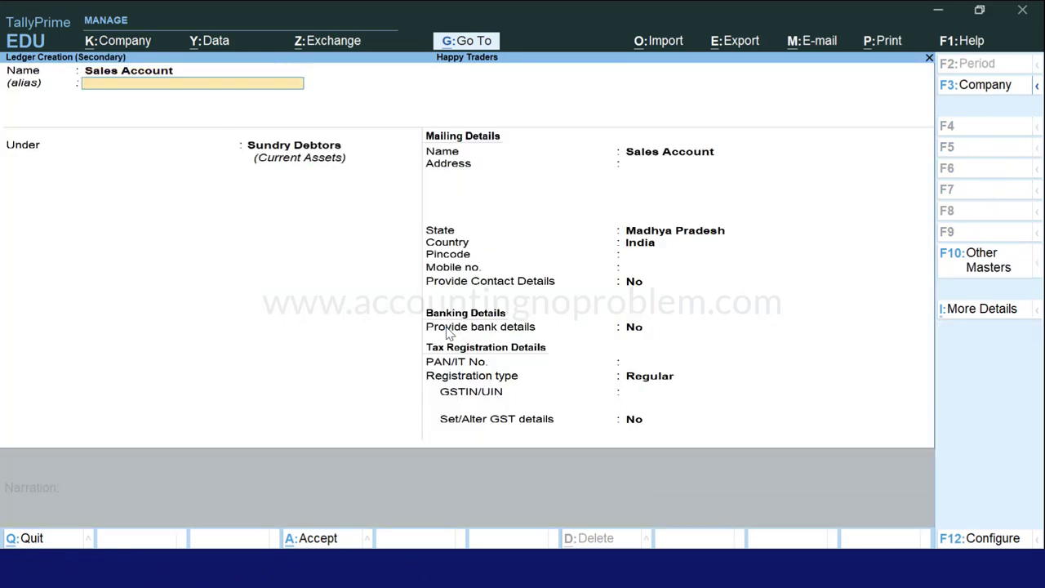
pyautogui.press('Return')
pyautogui.write('S')
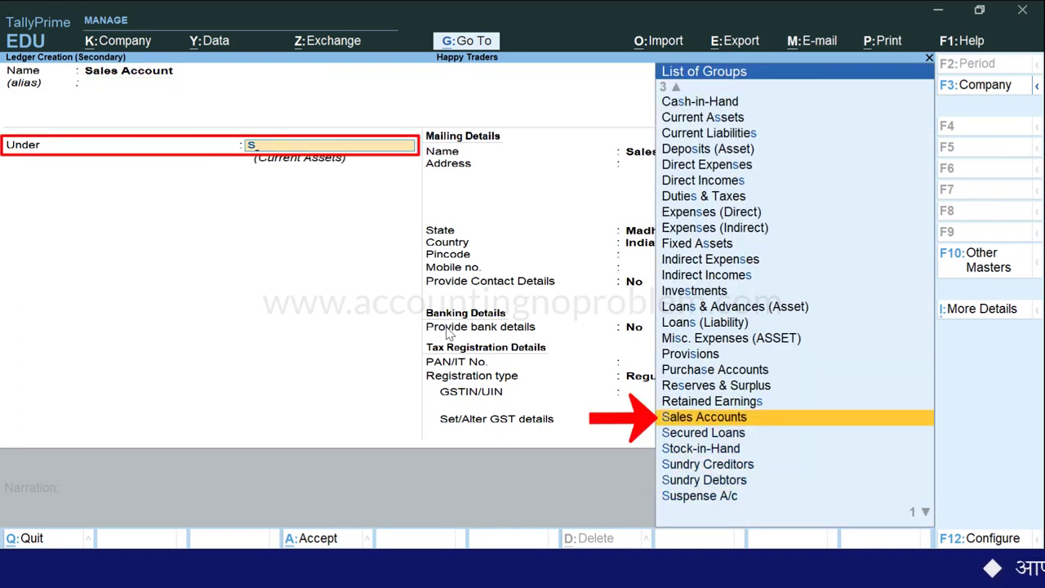
pyautogui.press('Return')
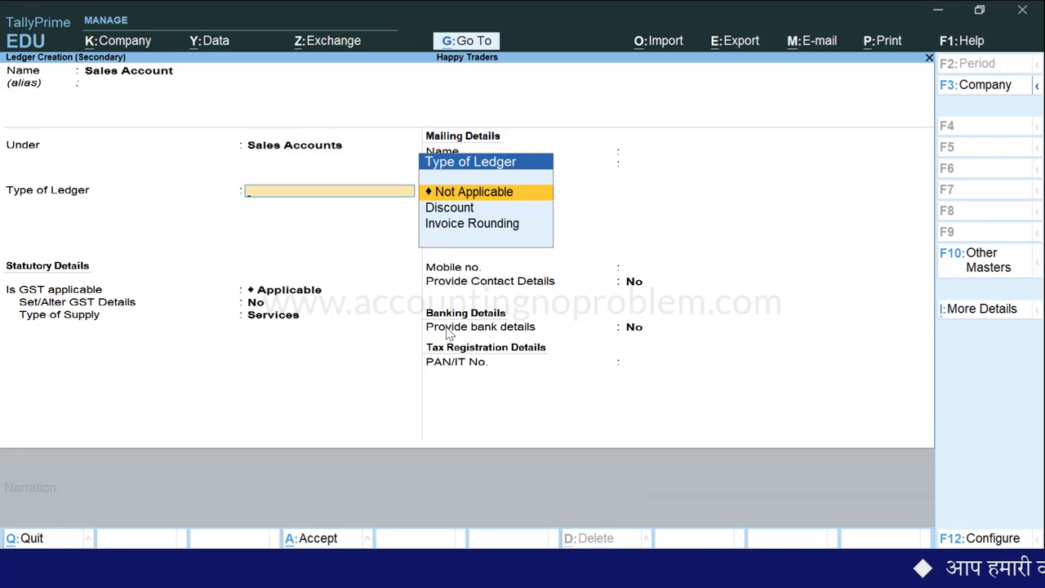
pyautogui.press('Return')
pyautogui.press('Return')
pyautogui.press('Return')
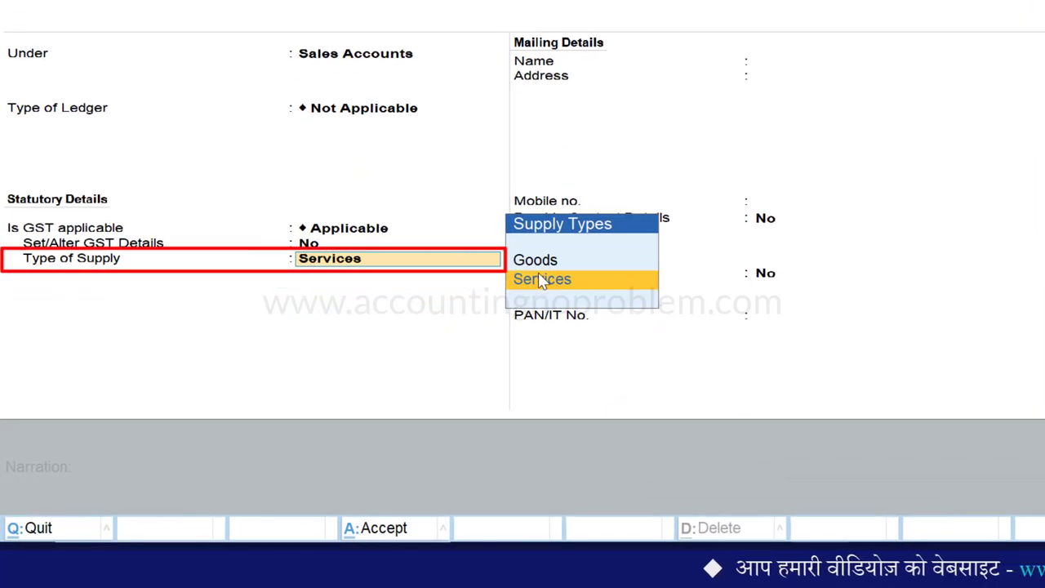
pyautogui.press('Up')
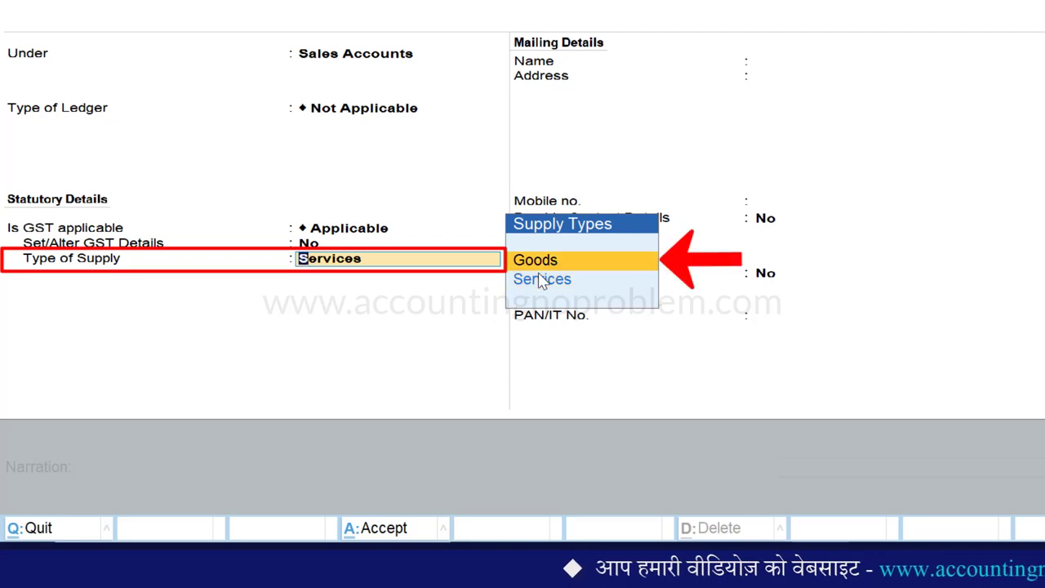
pyautogui.press('Return')
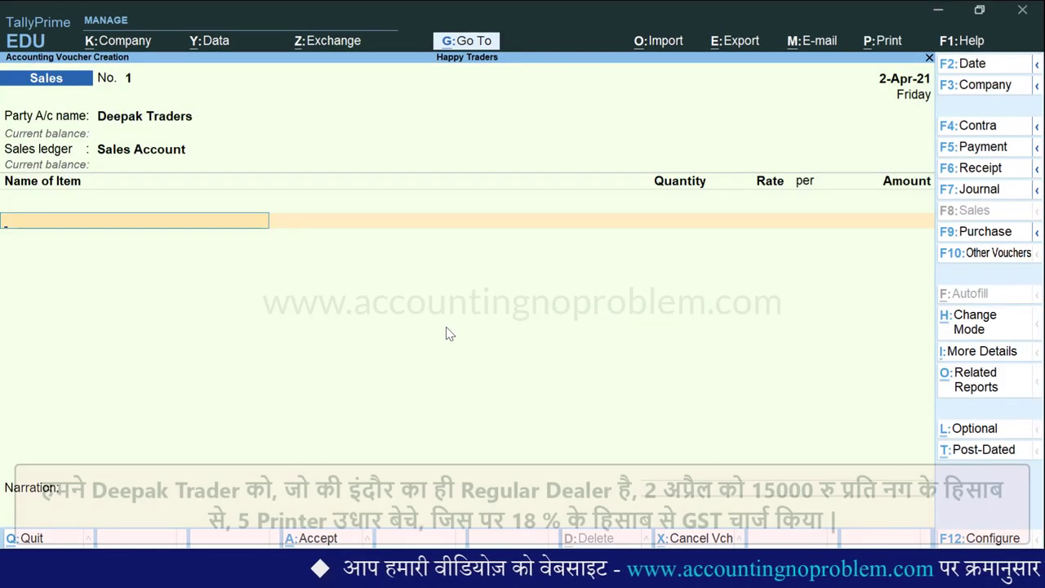
# Add Printer with quantity 5 at rate 15000, for an amount of 75,000.00.
pyautogui.press('space')
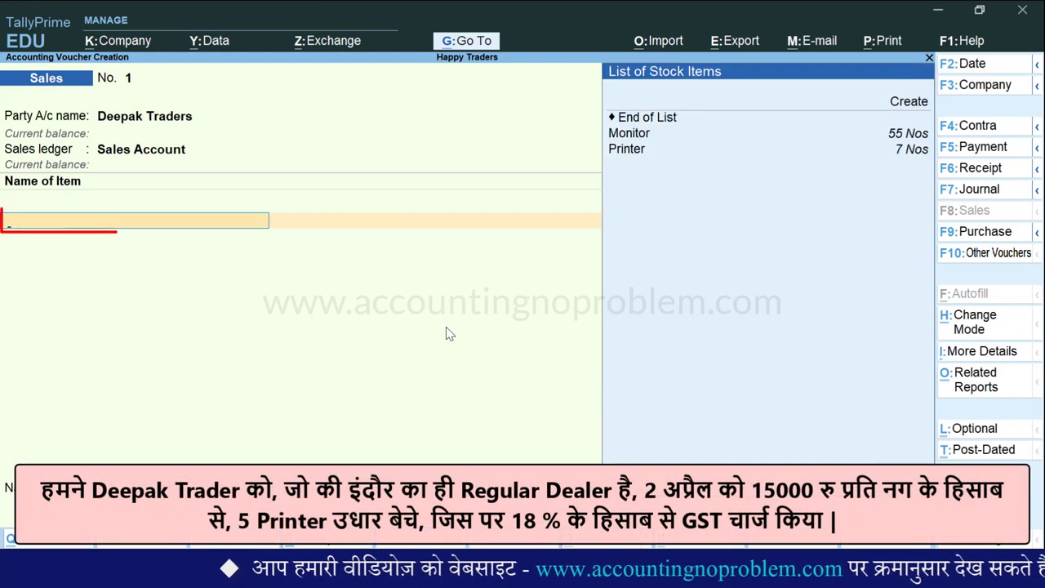
pyautogui.press('Down')
pyautogui.press('Down')
pyautogui.press('Down')
pyautogui.press('Down')
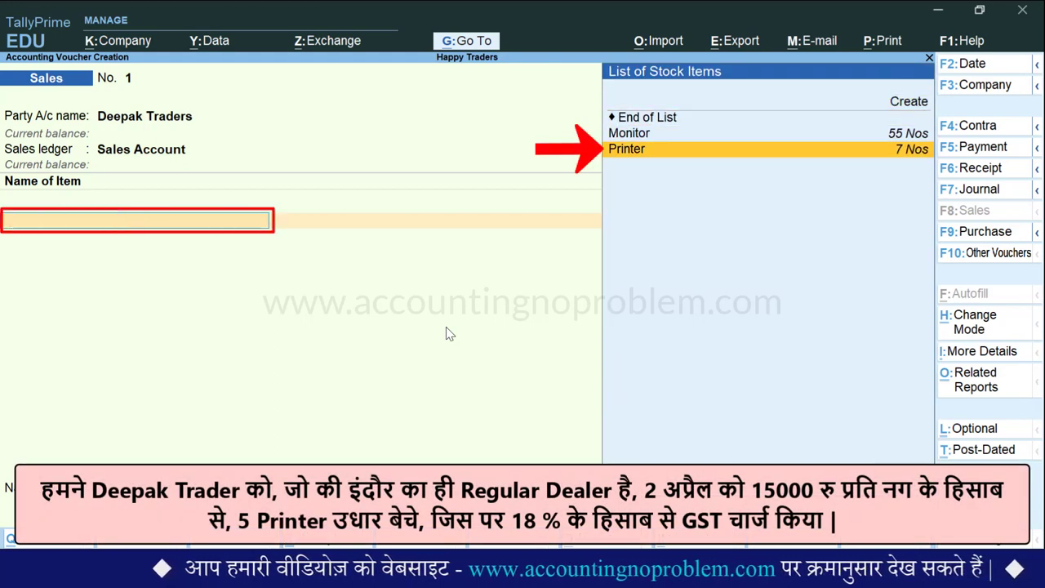
pyautogui.press('Return')
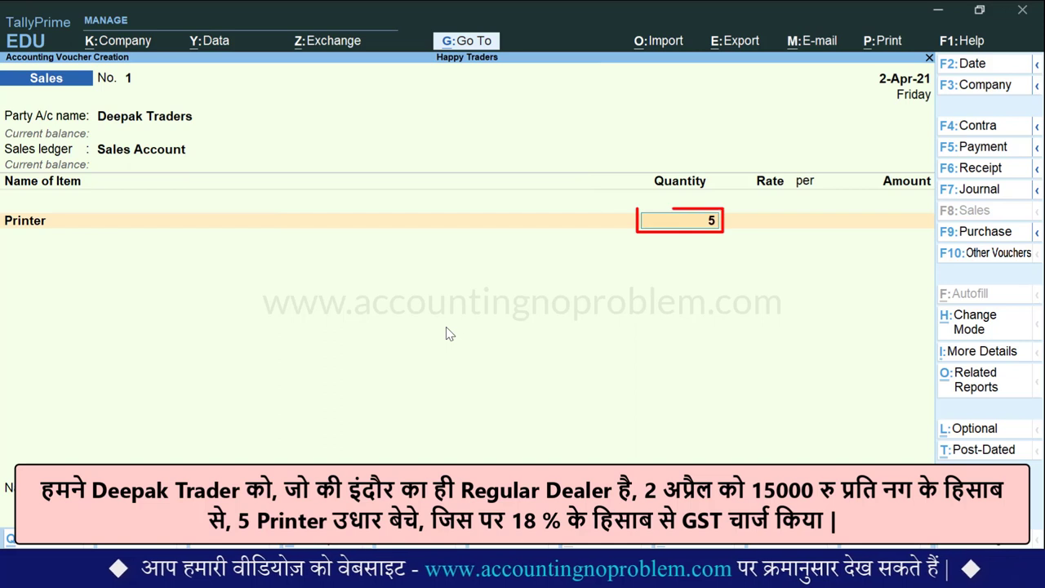
pyautogui.press('Return')
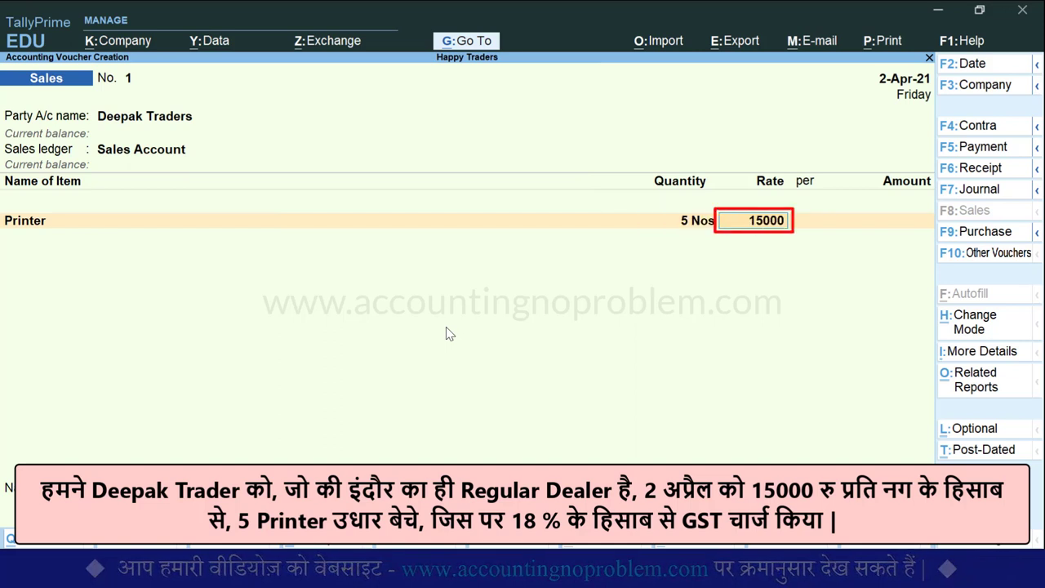
pyautogui.press('Return')
pyautogui.press('Return')
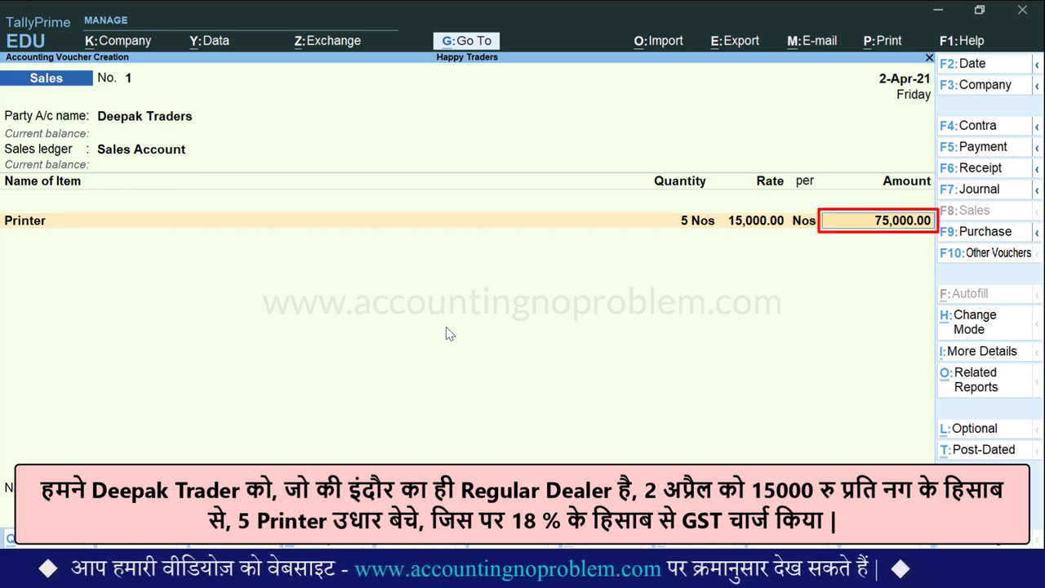
pyautogui.press('Return')
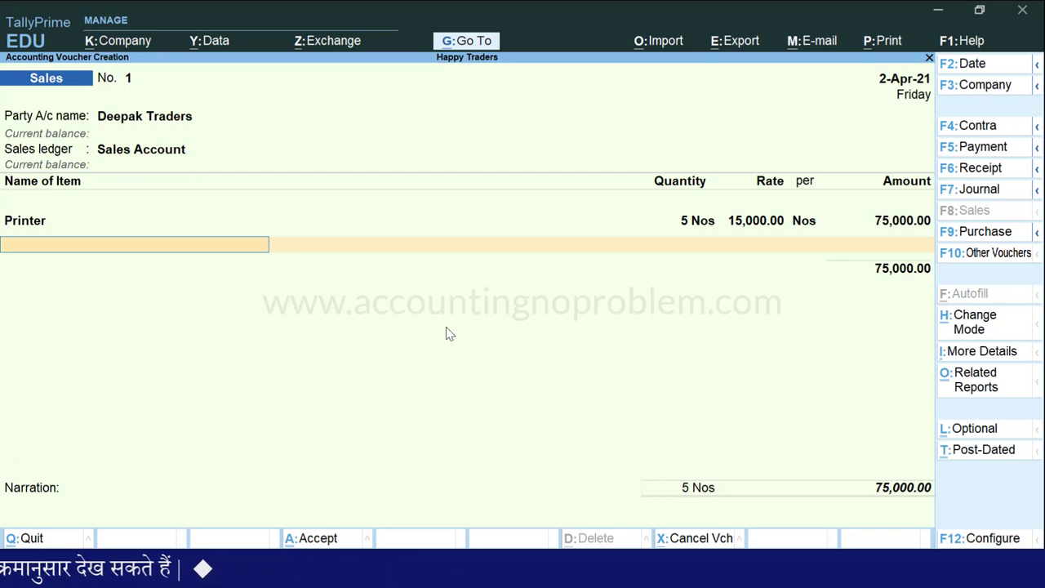
# End the stock item rows and add a CGST line of 6,750.00.
pyautogui.press('Return')
pyautogui.press('Return')
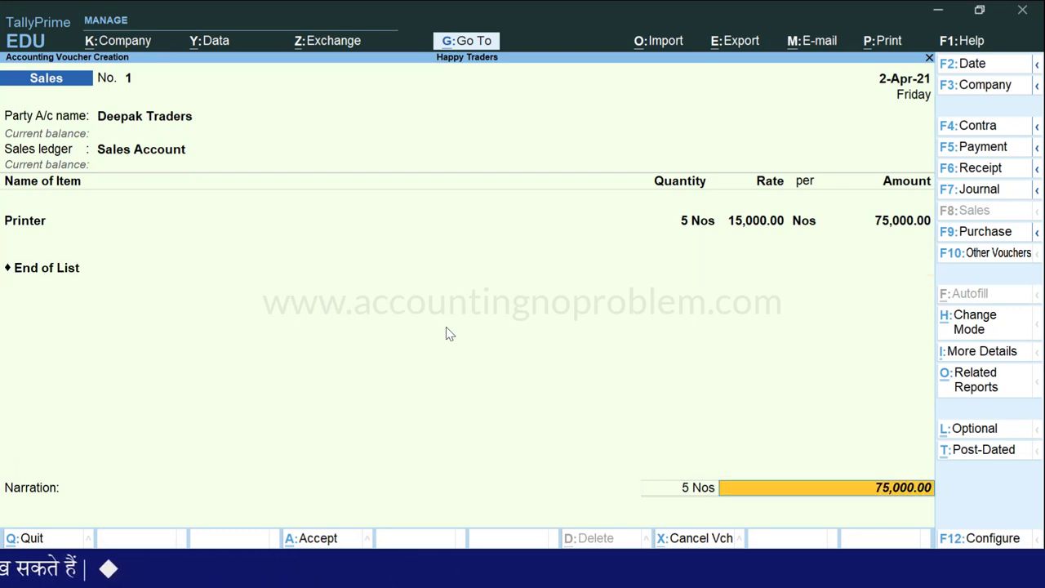
pyautogui.press('BackSpace')
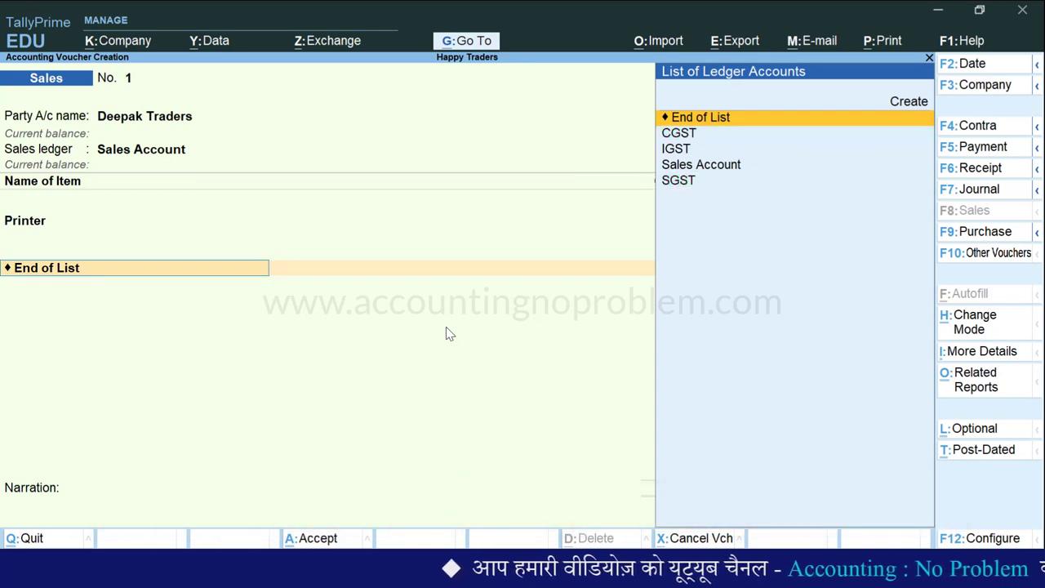
pyautogui.press('Down')
pyautogui.press('Return')
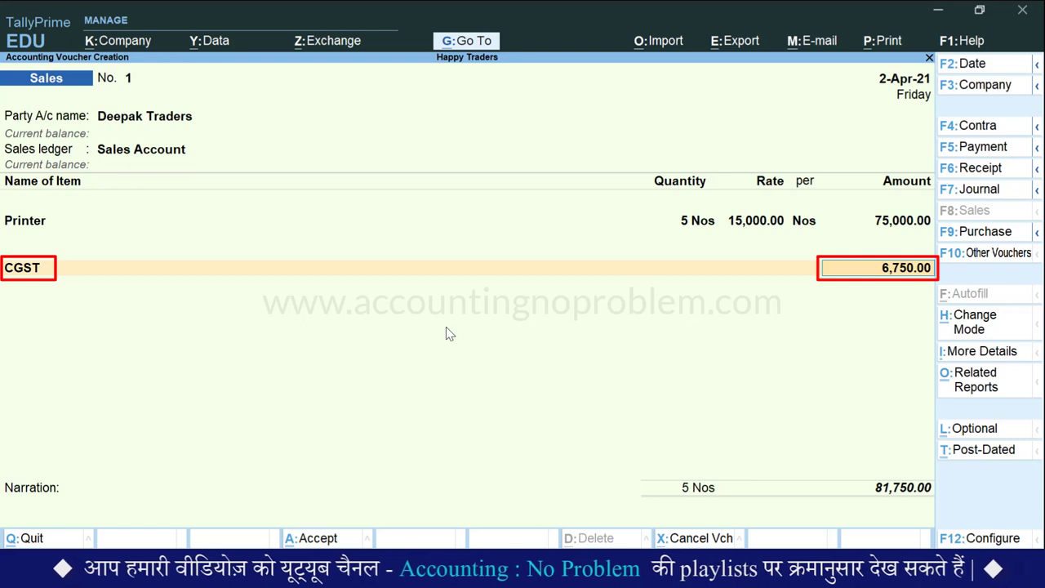
pyautogui.press('Return')
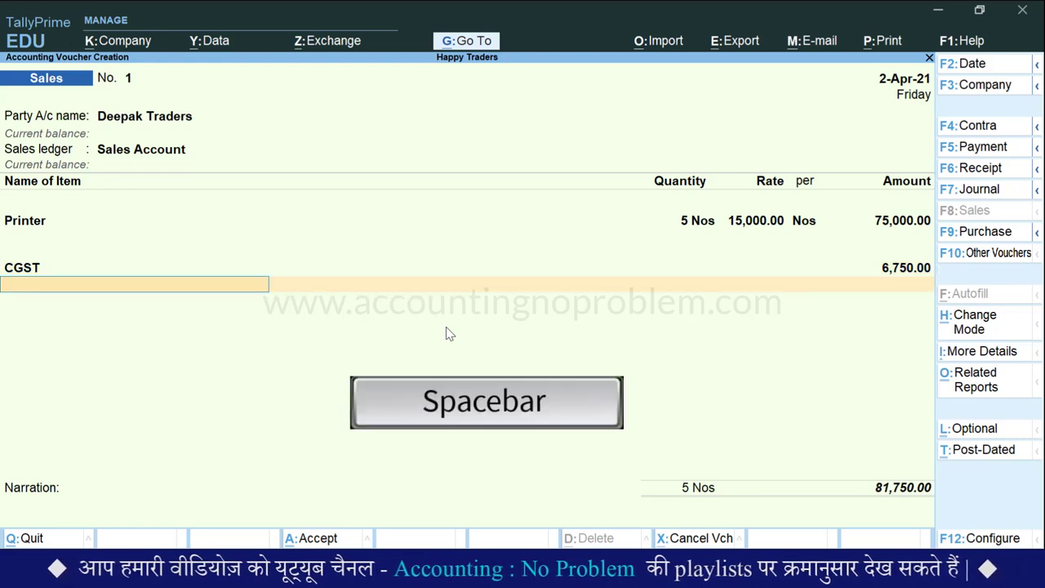
# Add an SGST line of 6,750.00, bringing the voucher total to 88,500.00.
pyautogui.press('space')
pyautogui.press('Down')
pyautogui.press('Down')
pyautogui.press('Down')
pyautogui.press('Down')
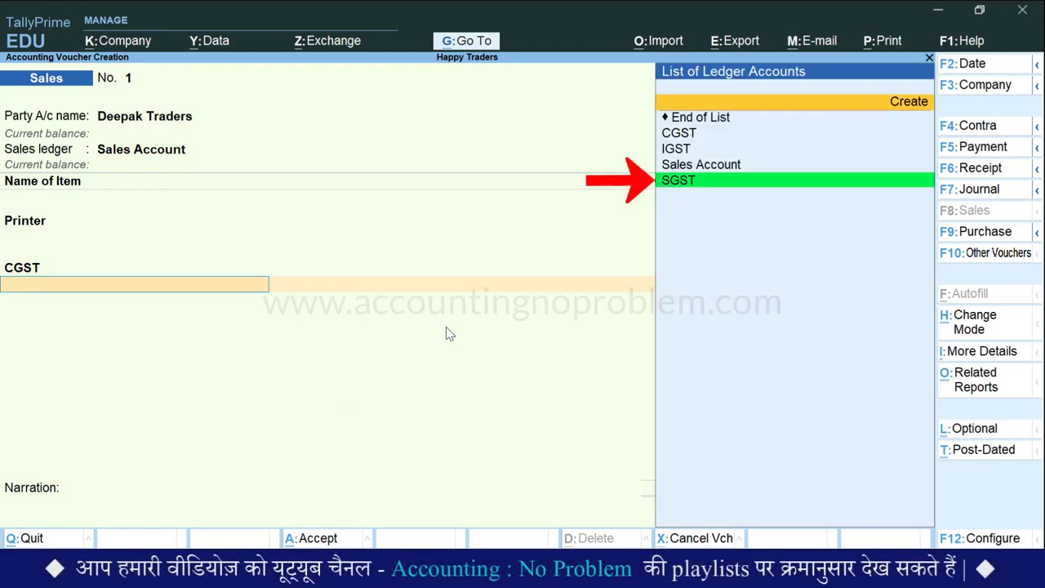
pyautogui.press('Return')
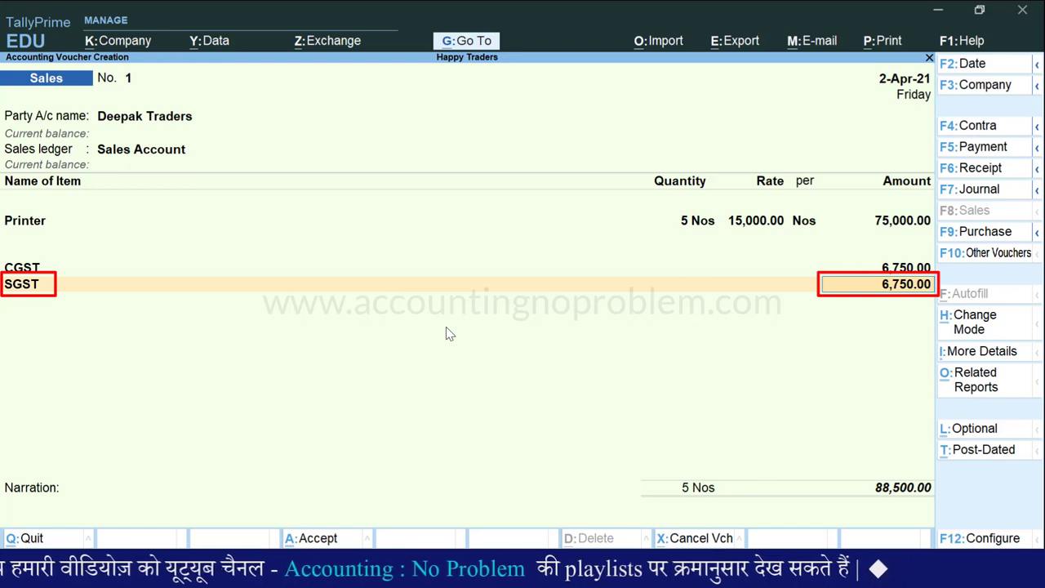
pyautogui.press('Return')
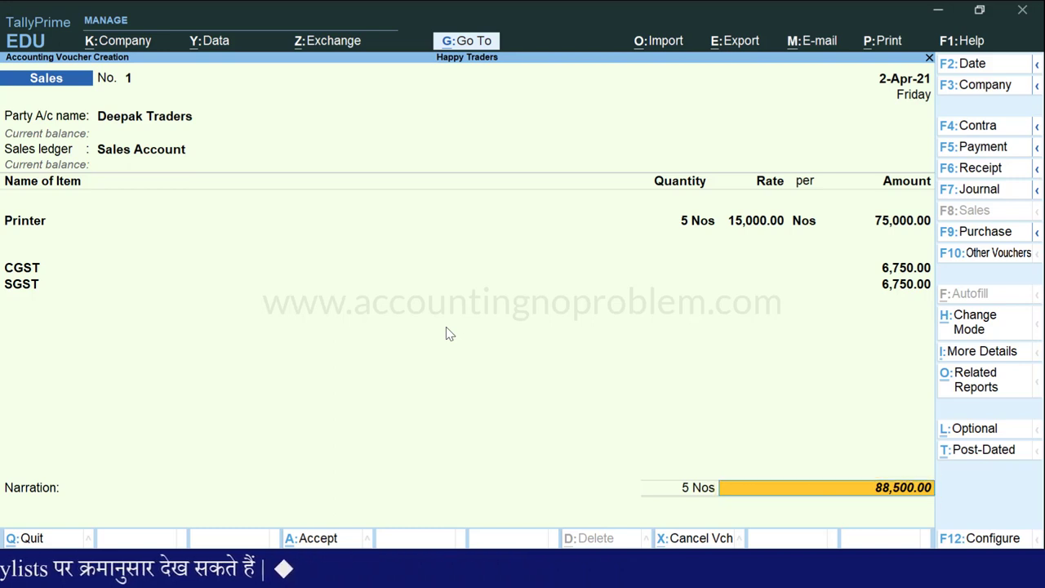
# Record the 88,500.00 total as New Ref bill '1' with no due date.
pyautogui.press('Return')
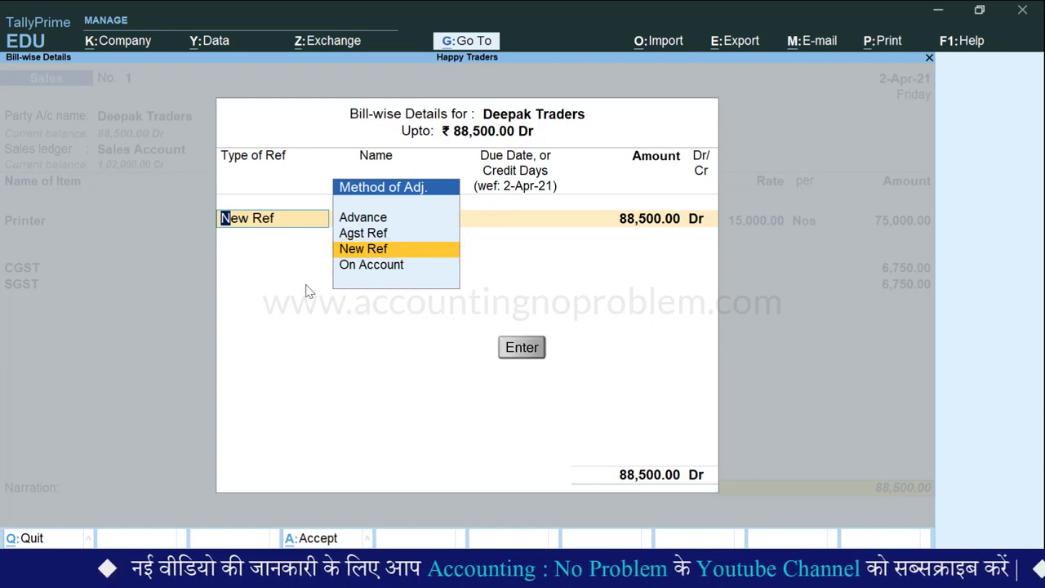
pyautogui.press('Return')
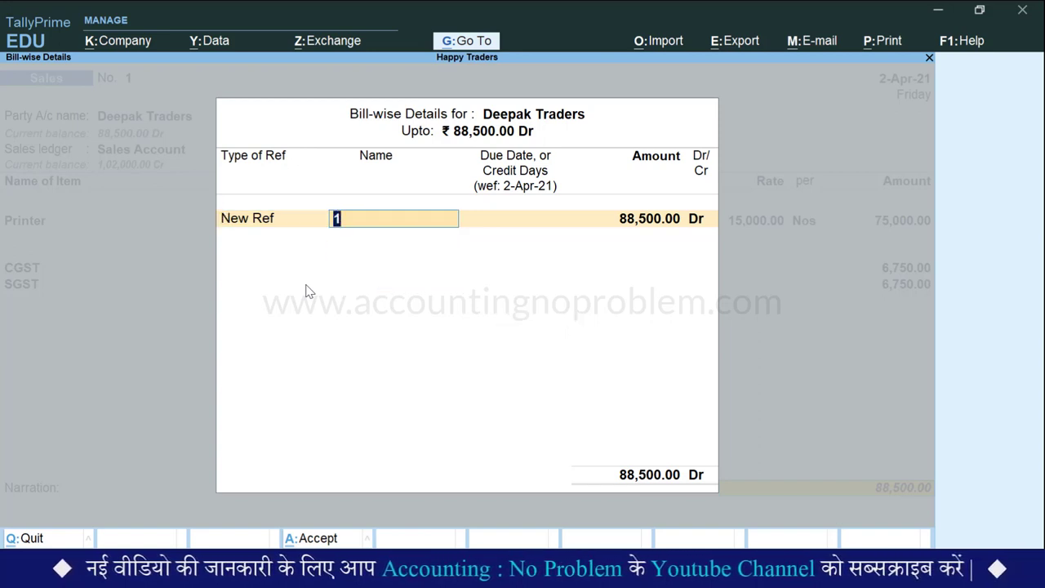
pyautogui.press('Return')
pyautogui.press('Return')
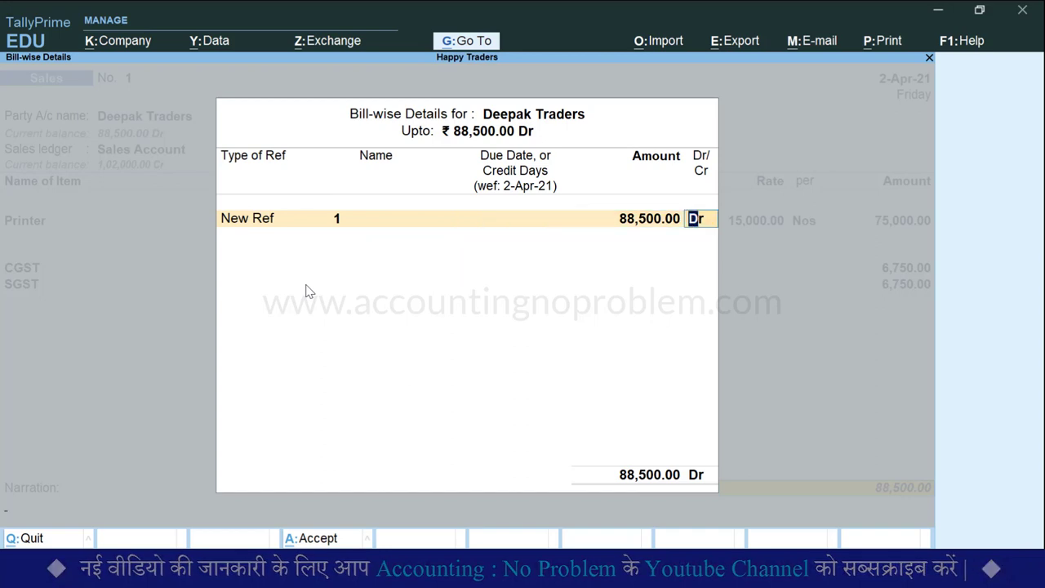
pyautogui.press('Return')
pyautogui.press('Return')
pyautogui.press('Return')
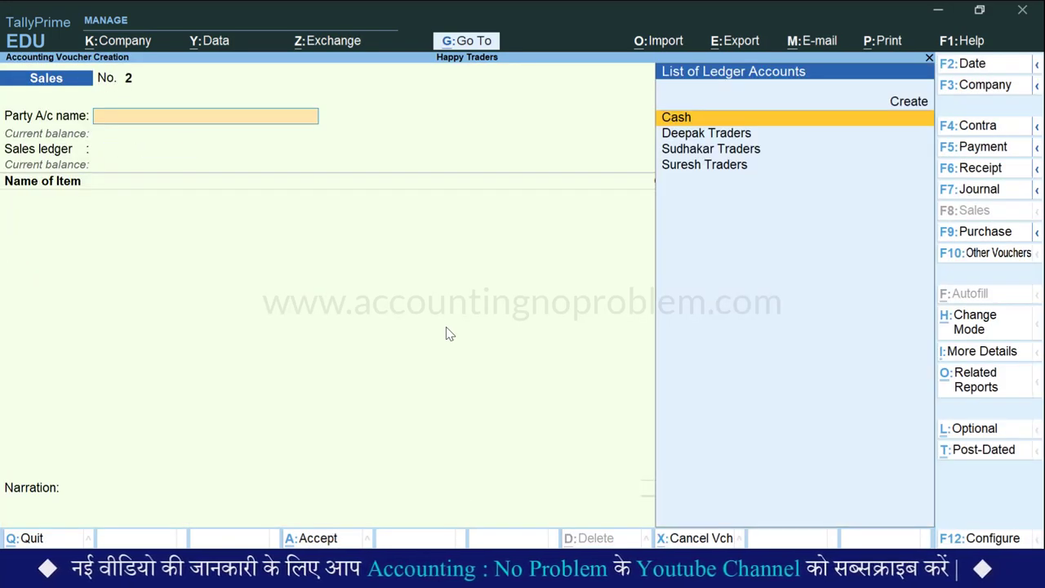
# Bring up sales voucher No. 1, preview its tax invoice zoomed in, then close the preview.
pyautogui.press('pageup')
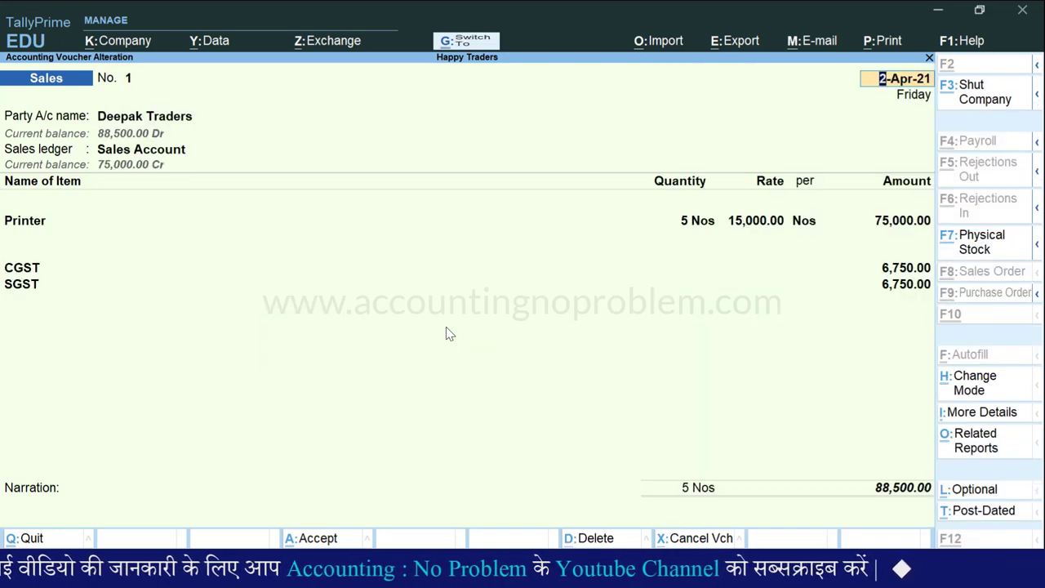
pyautogui.hotkey('ctrl', 'p')
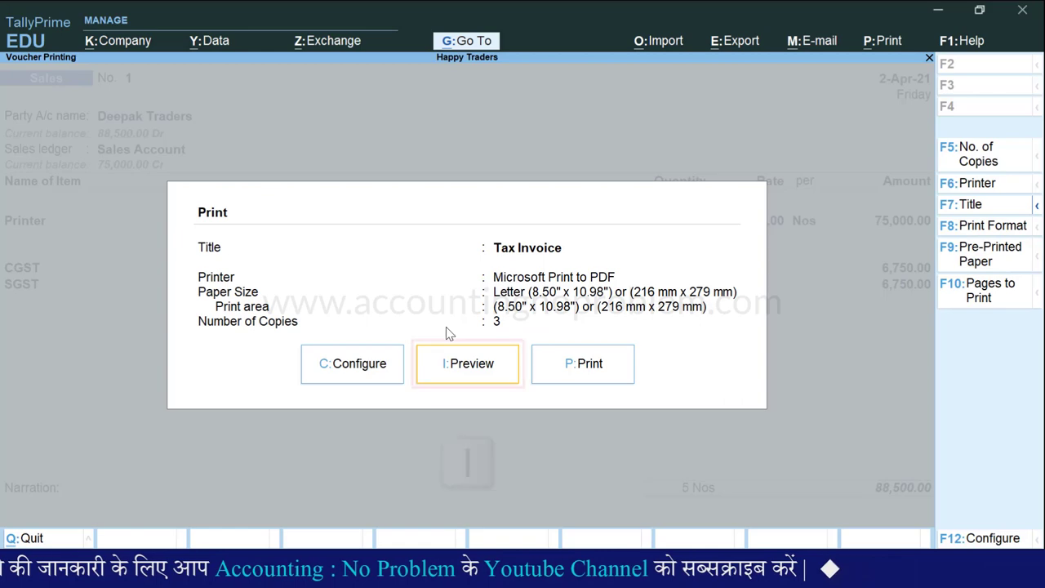
pyautogui.press('i')
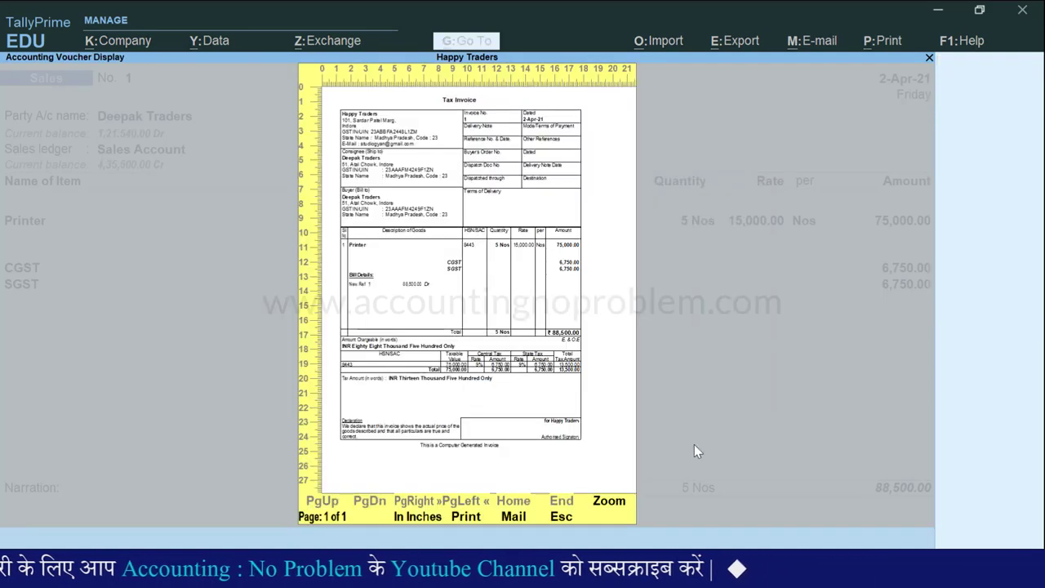
pyautogui.hotkey('alt', 'z')
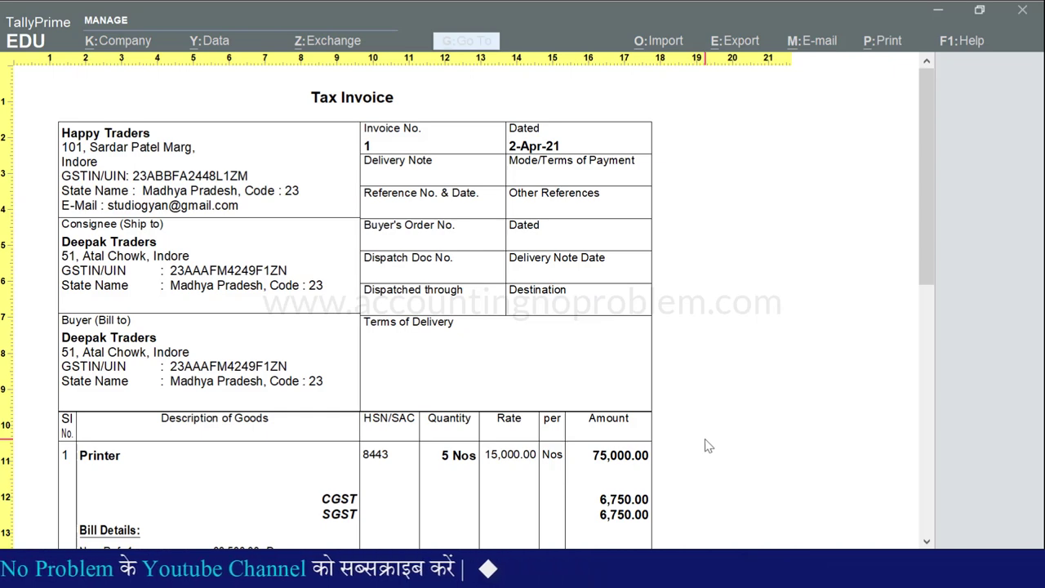
pyautogui.scroll(-5, 708, 445)
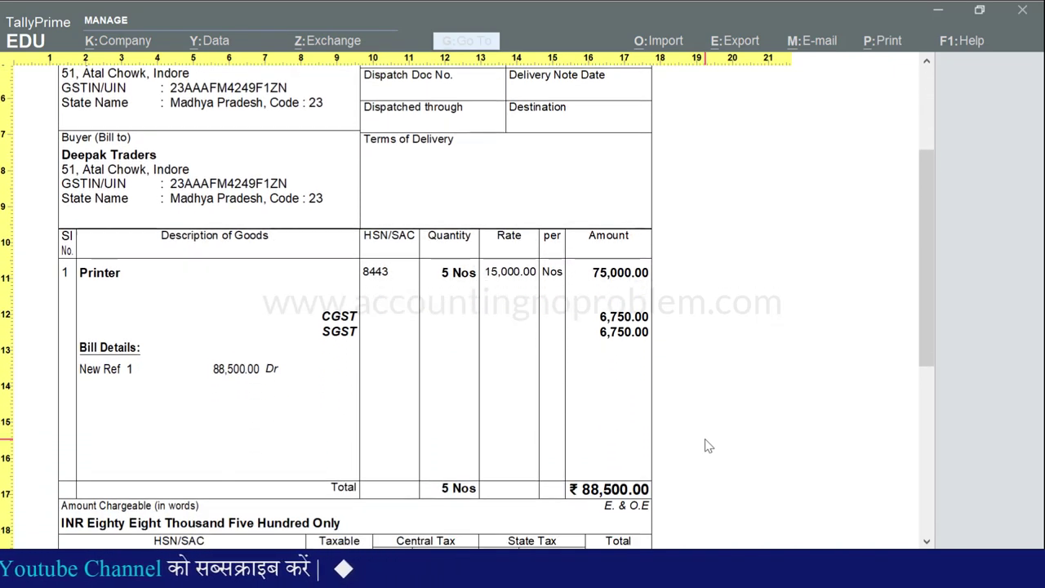
pyautogui.scroll(-6, 708, 445)
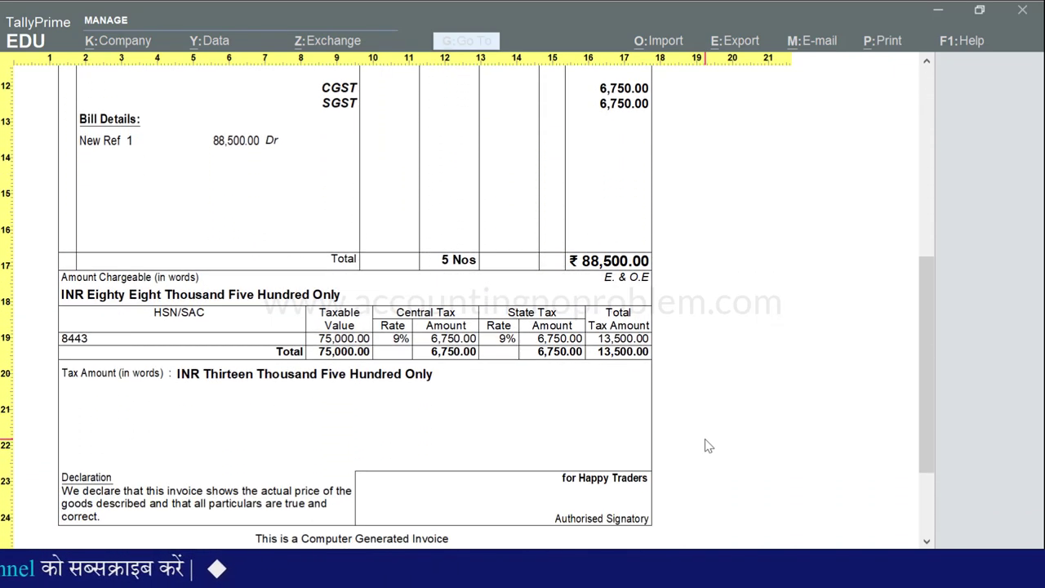
pyautogui.scroll(-1, 708, 445)
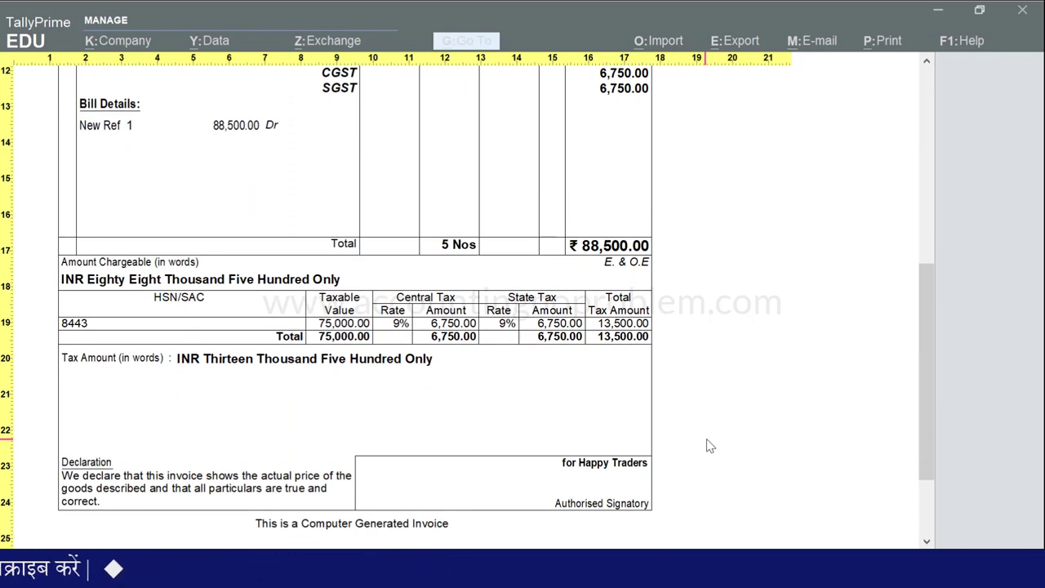
pyautogui.press('Escape')
pyautogui.press('Escape')
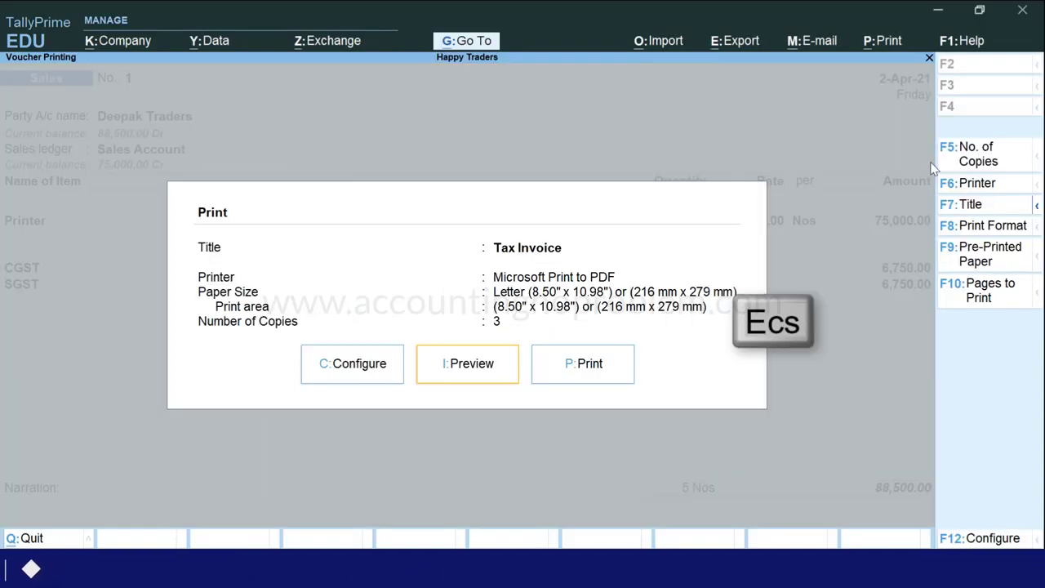
pyautogui.press('Escape')
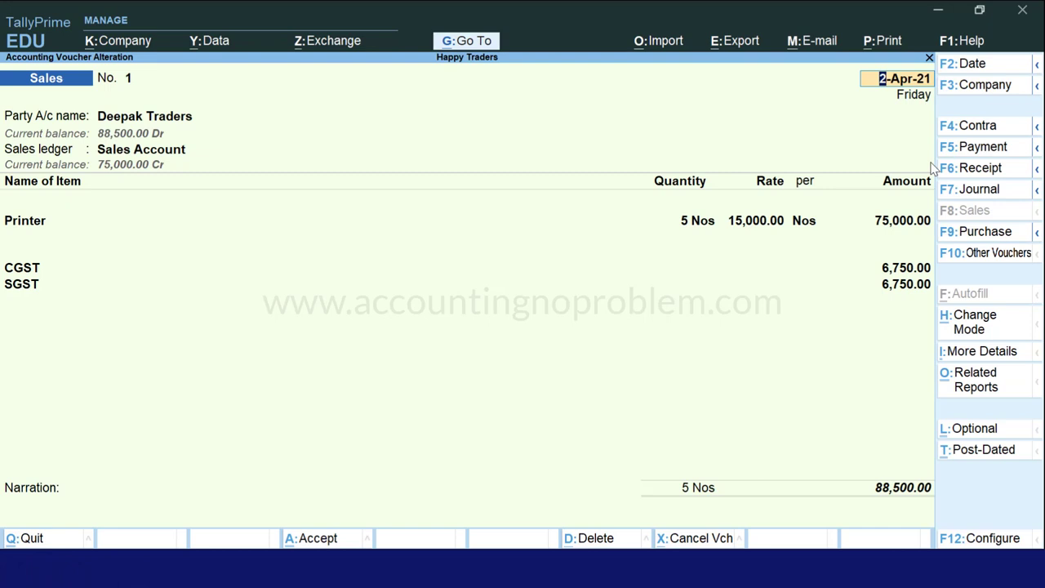
# Check GSTR-1 B2B Invoices for the 88,500.00 Deepak Traders invoice, then return to a blank sales voucher.
pyautogui.hotkey('alt', 'g')
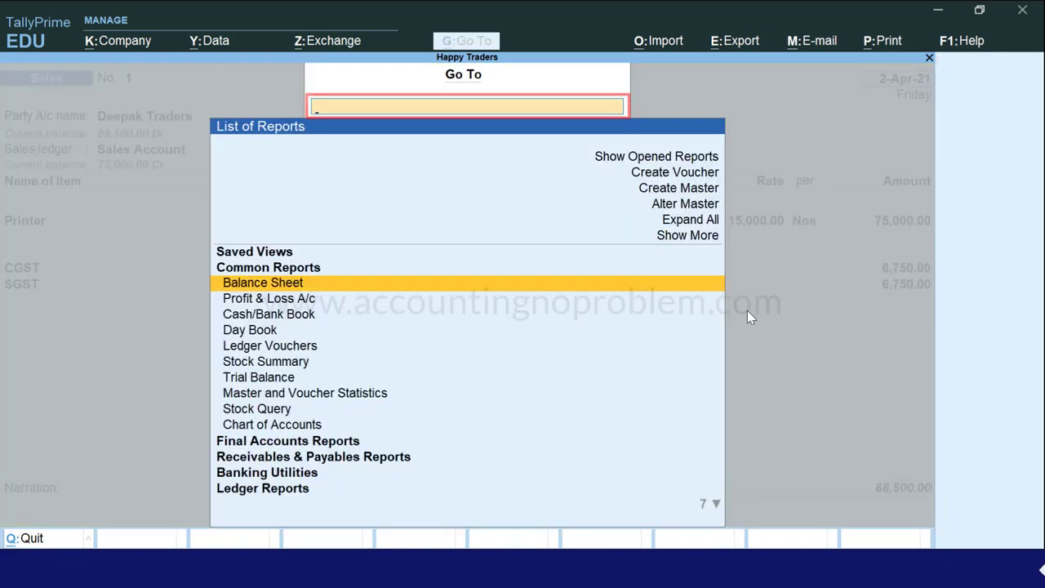
pyautogui.write('Gst')
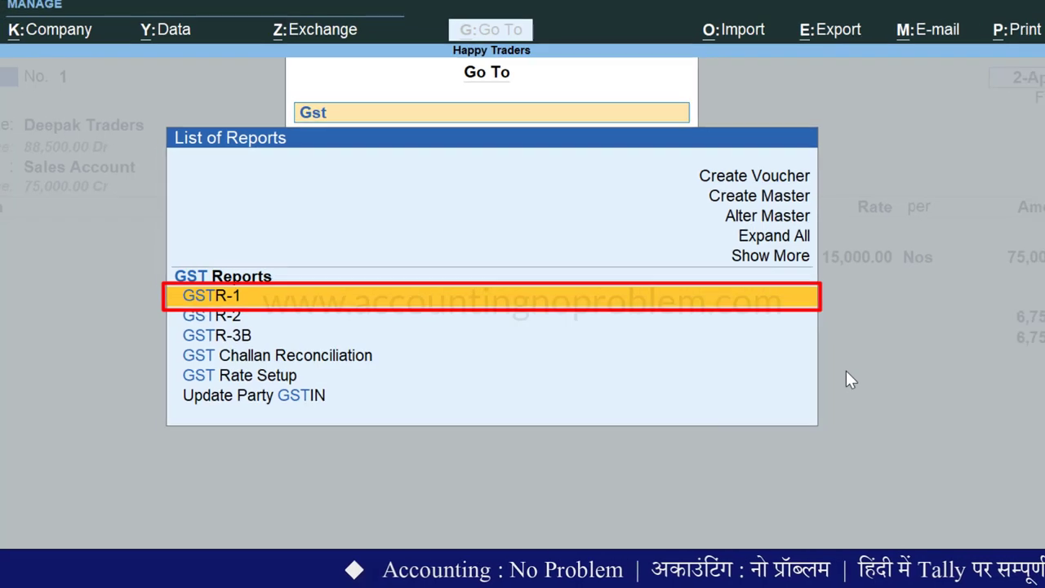
pyautogui.press('Return')
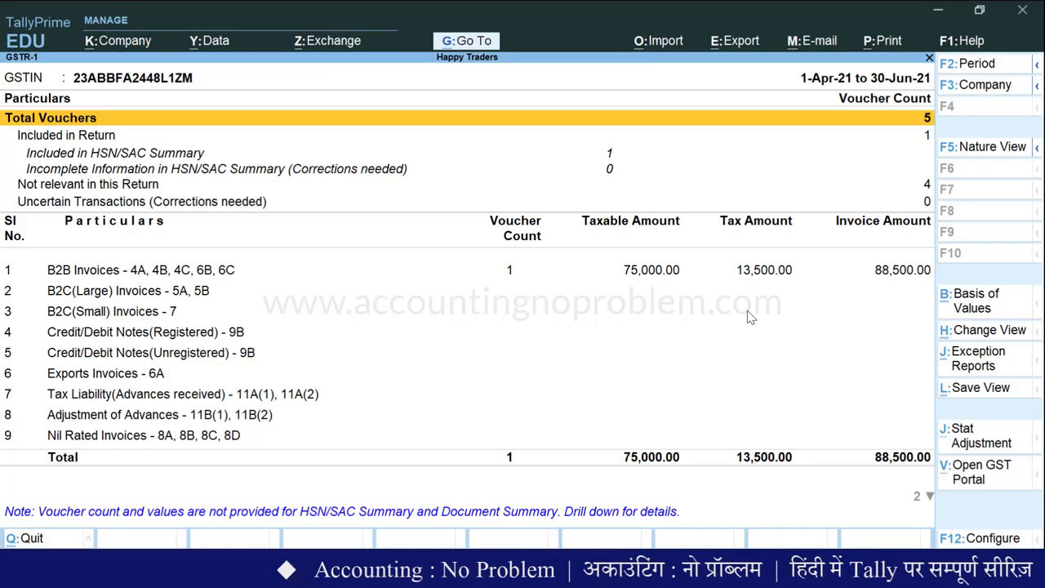
pyautogui.press('Down')
pyautogui.press('Down')
pyautogui.press('Down')
pyautogui.press('Down')
pyautogui.press('Down')
pyautogui.press('Down')
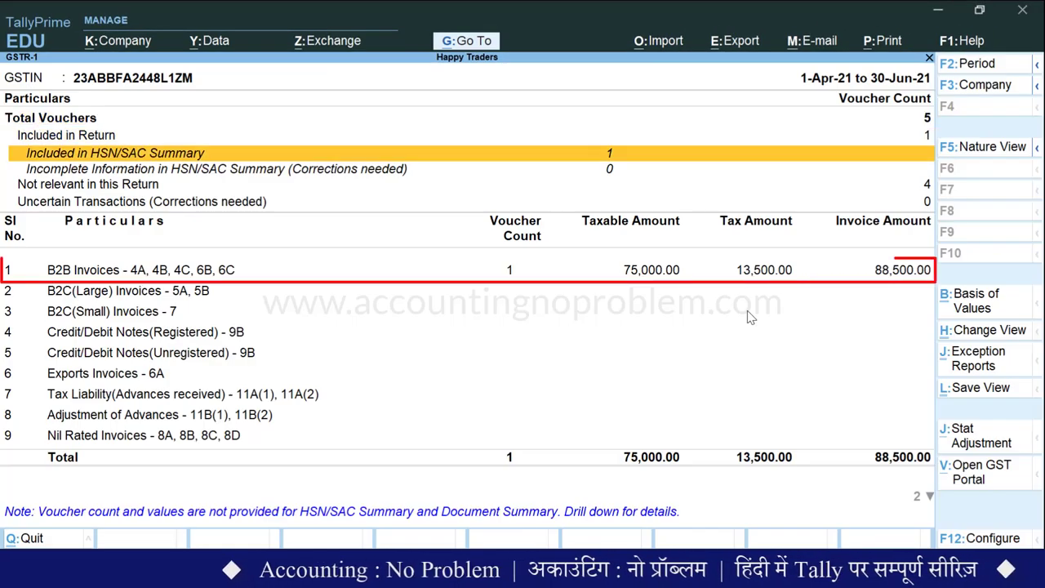
pyautogui.press('Return')
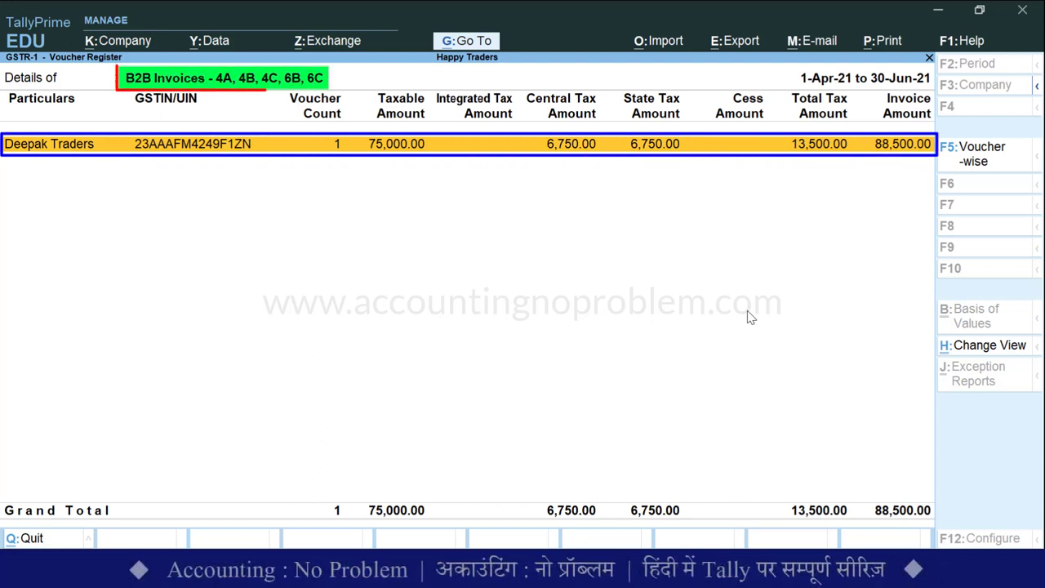
pyautogui.press('Escape')
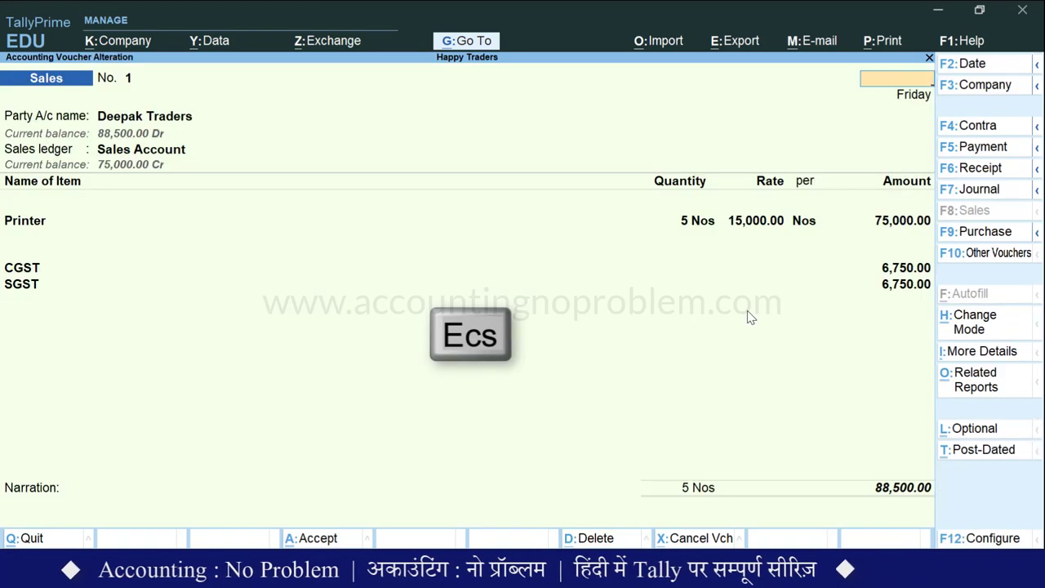
pyautogui.press('Escape')
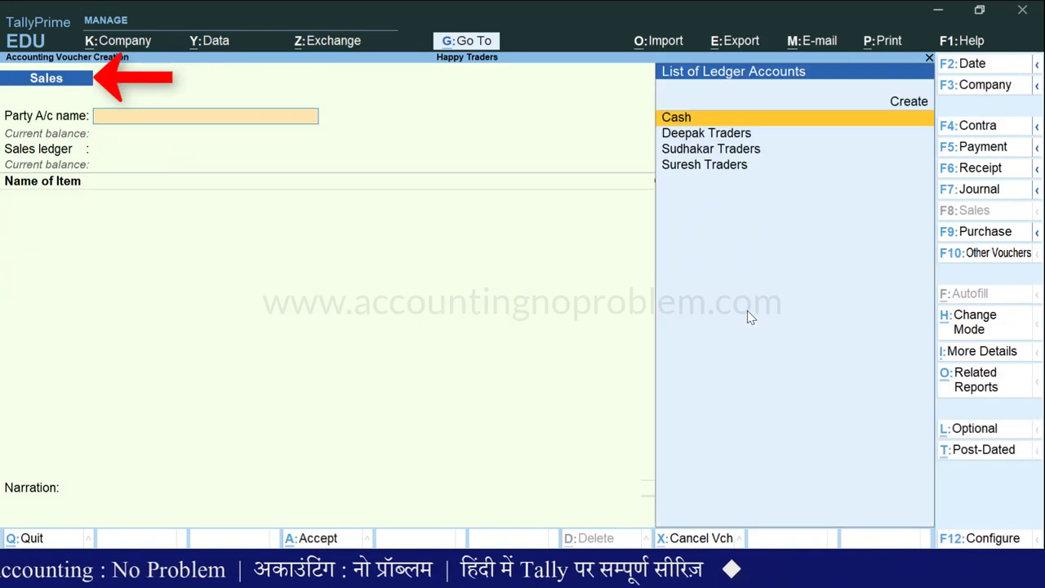